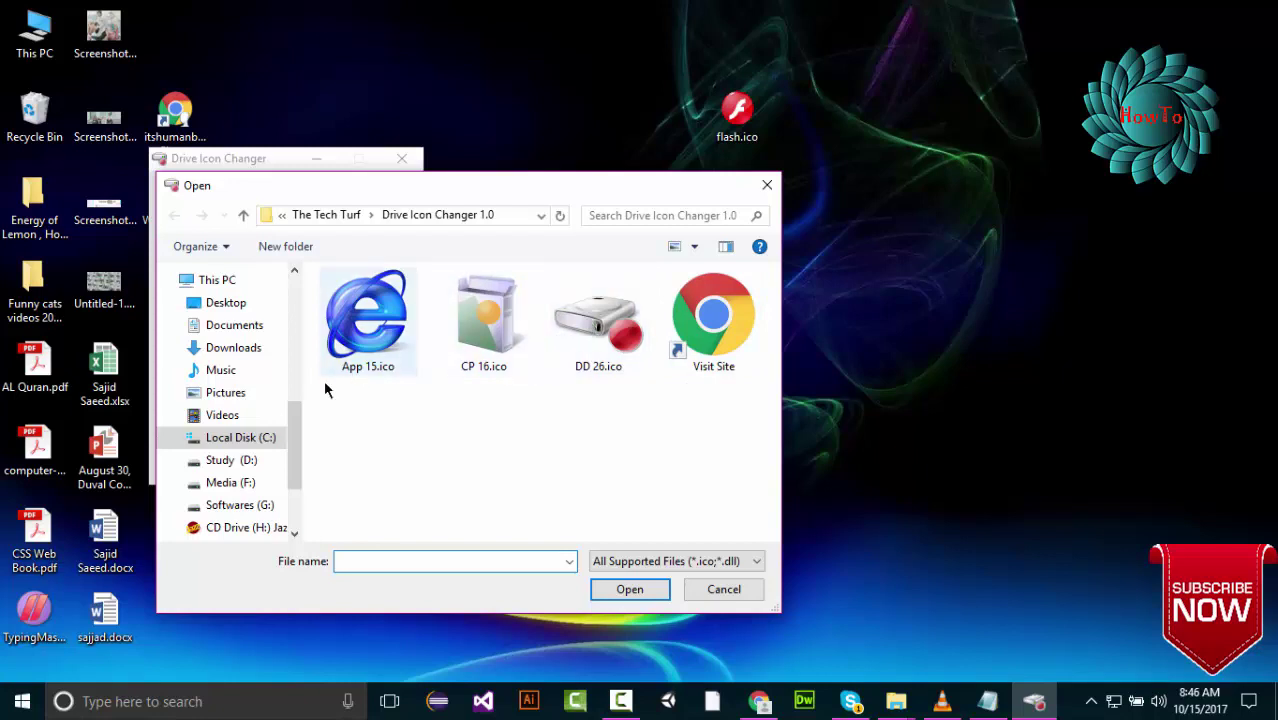
Try to create a custom icon for drive D from the Desktop file drive_windows.ico, and quit the program
click(222, 306)
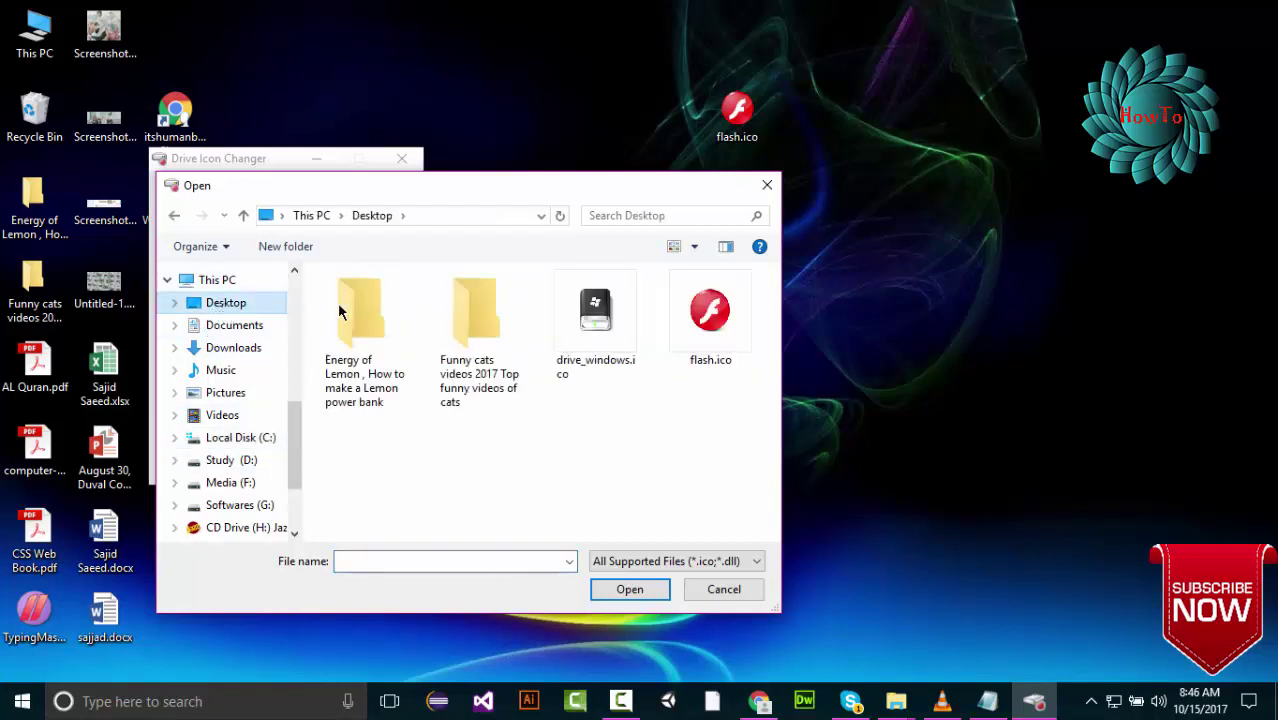
click(600, 318)
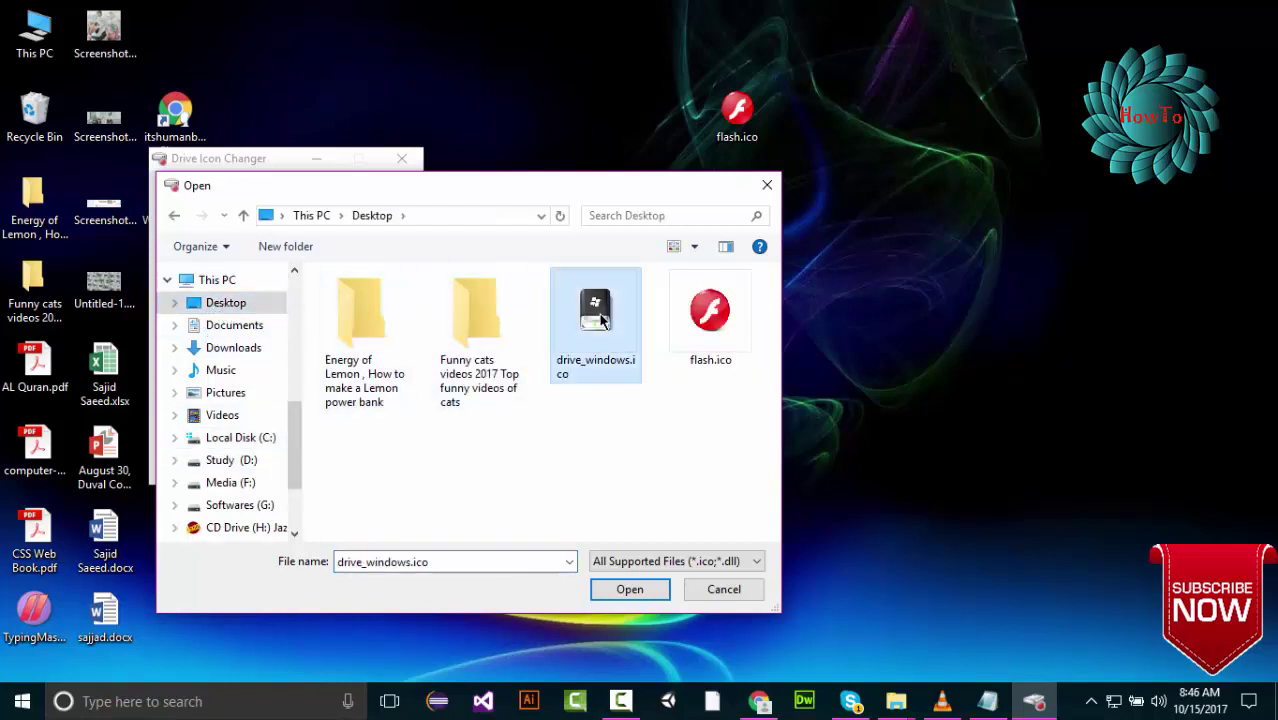
click(630, 589)
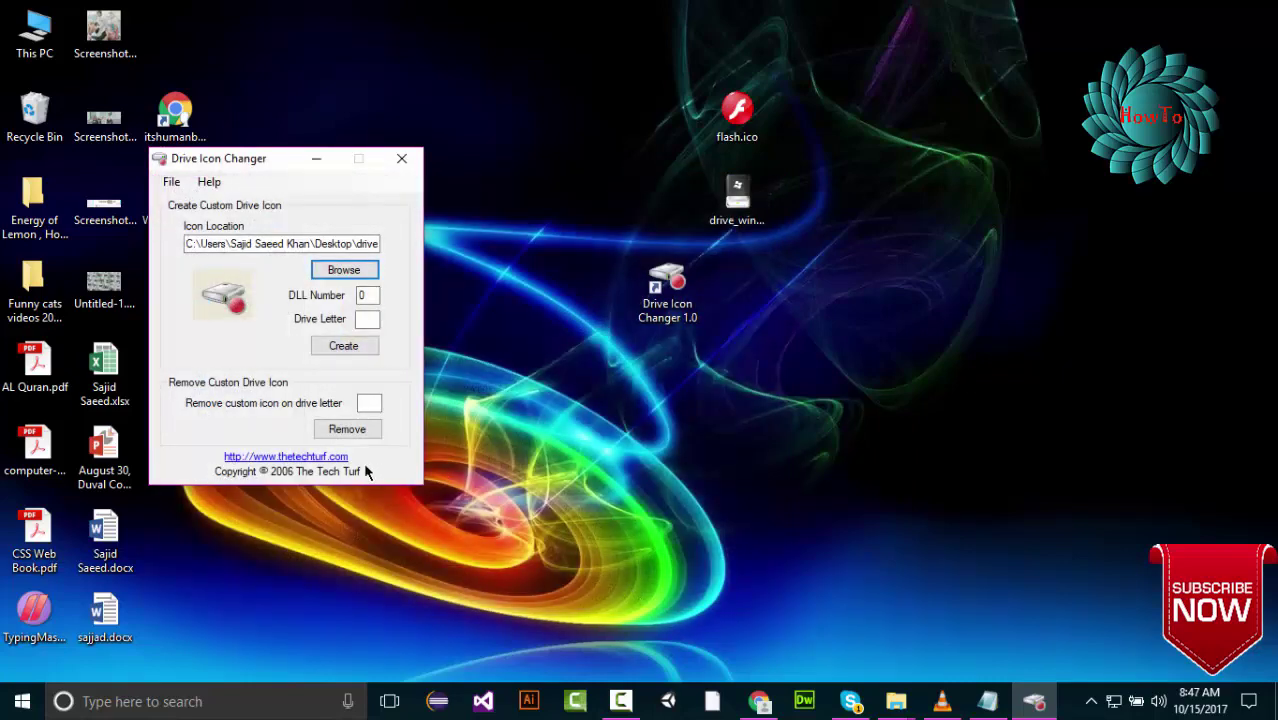
click(369, 319)
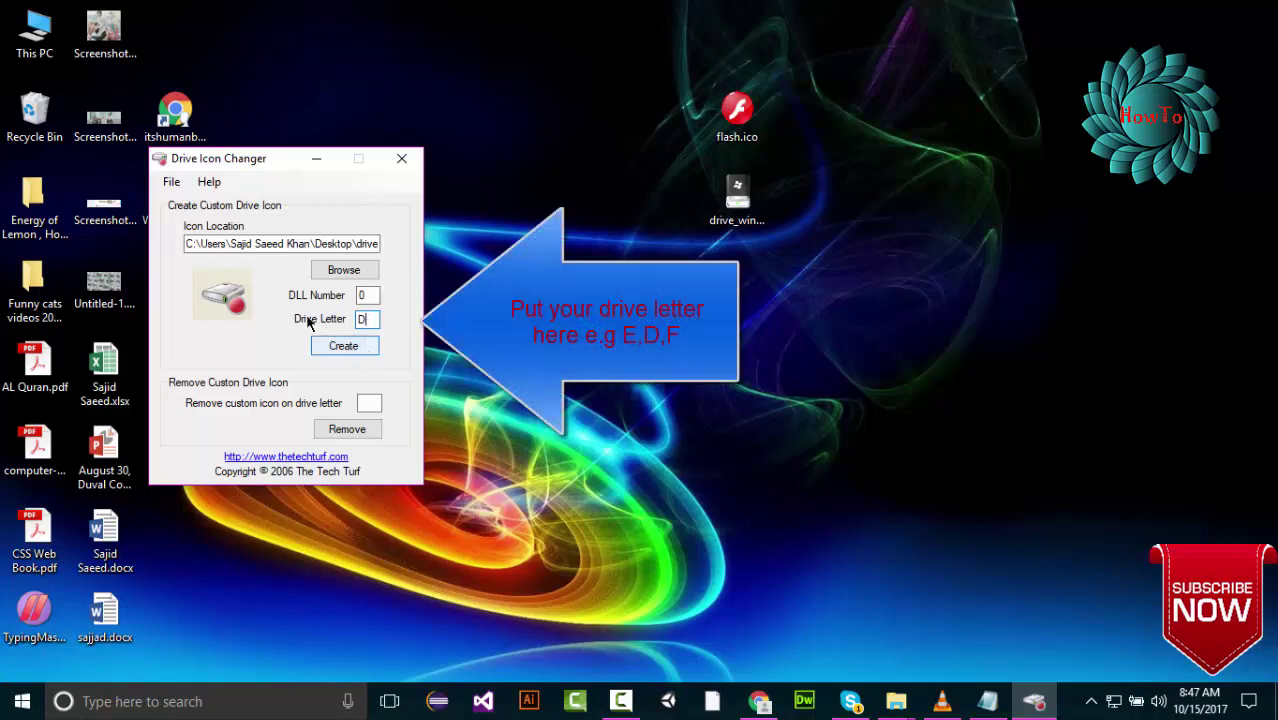
click(172, 182)
click(174, 183)
click(336, 352)
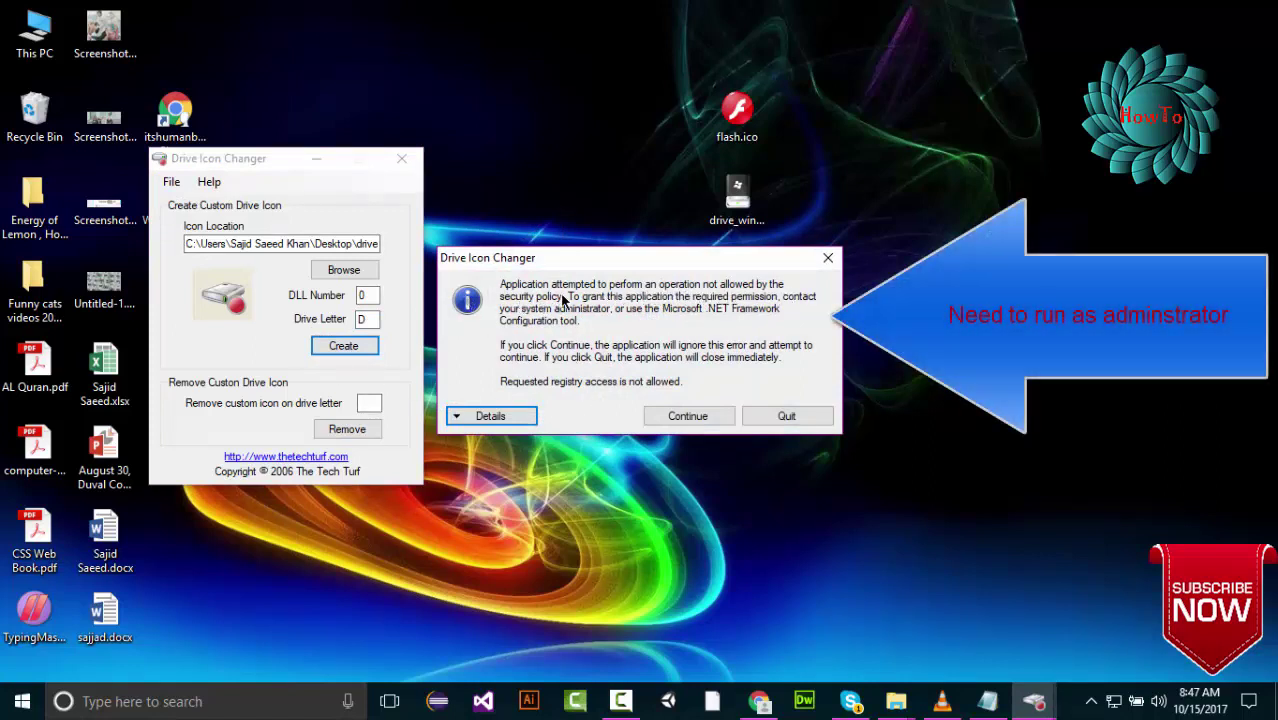
click(784, 417)
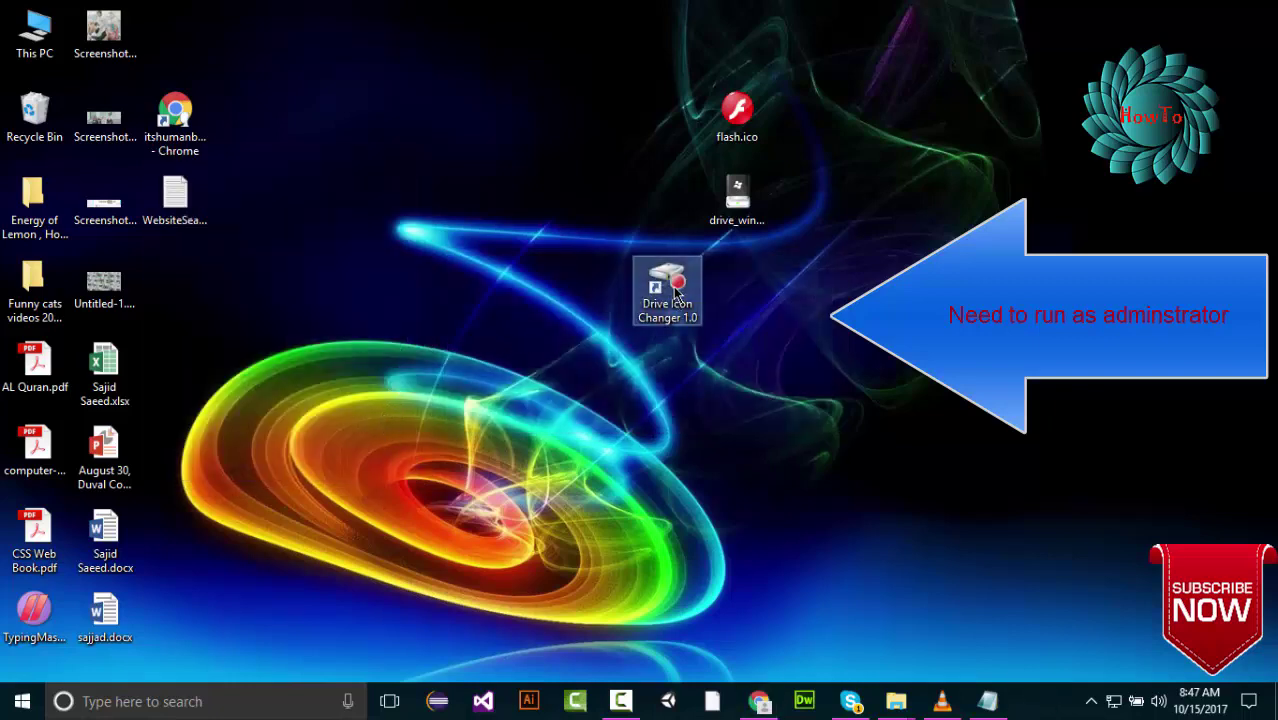
Relaunch Drive Icon Changer 1.0 from the desktop as administrator and move its window toward the middle of the screen
right_click(673, 290)
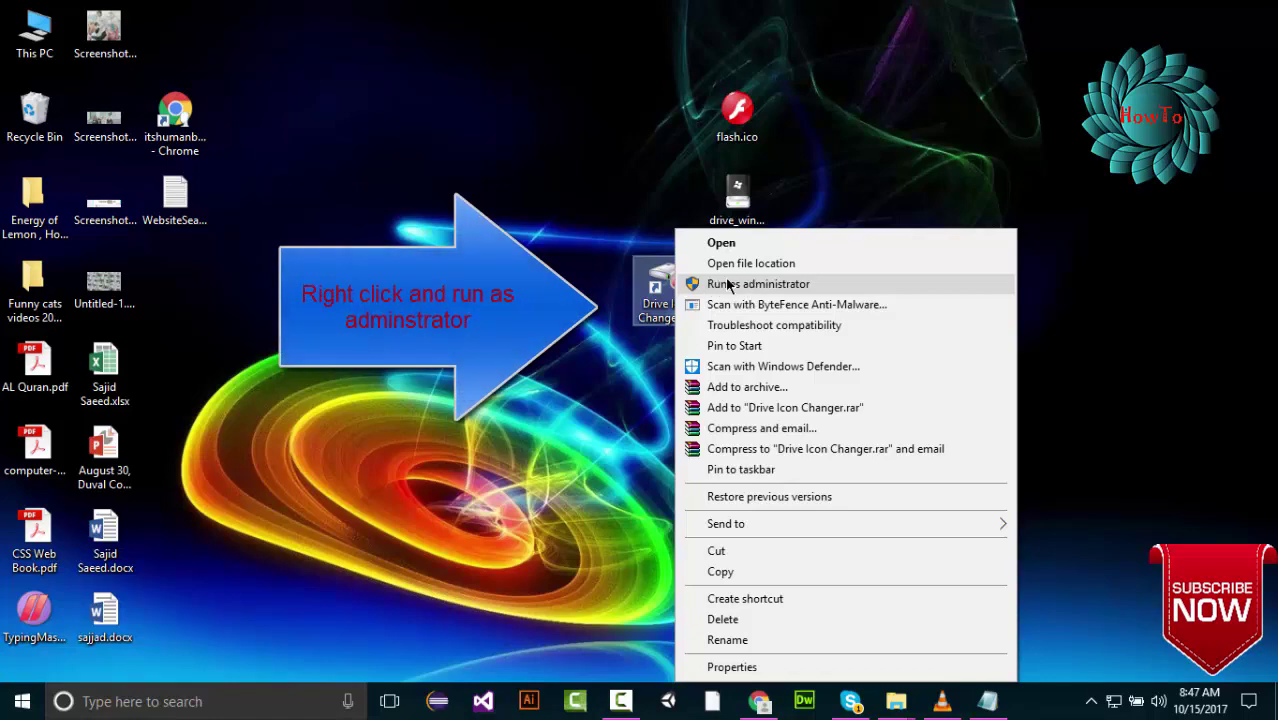
click(735, 286)
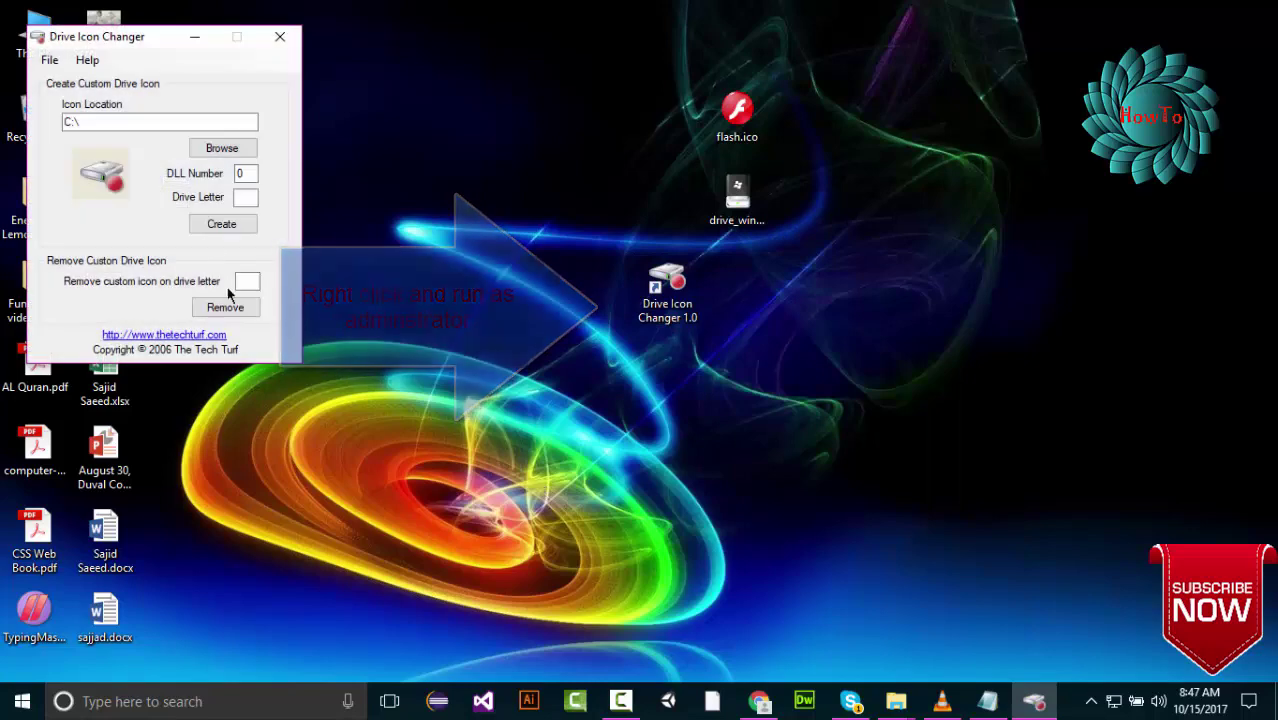
drag(140, 38, 581, 76)
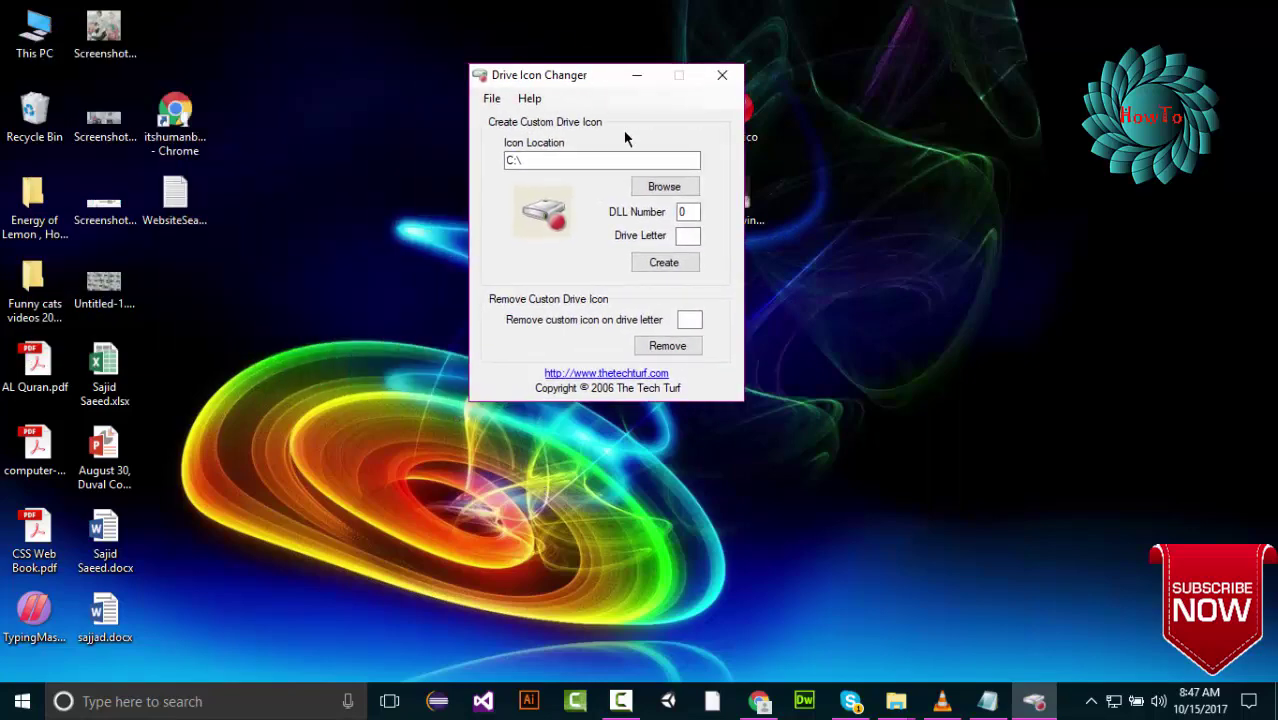
Create a custom icon for drive D using drive_windows.ico from the Desktop
click(678, 188)
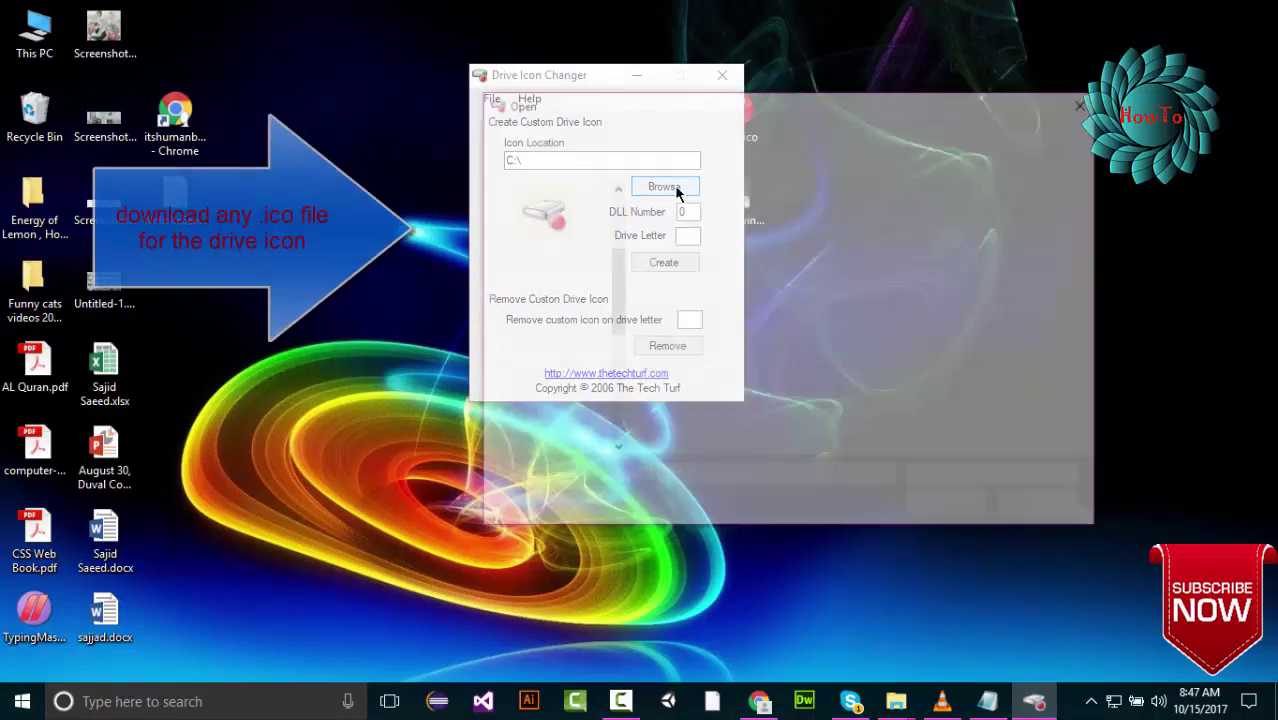
click(930, 258)
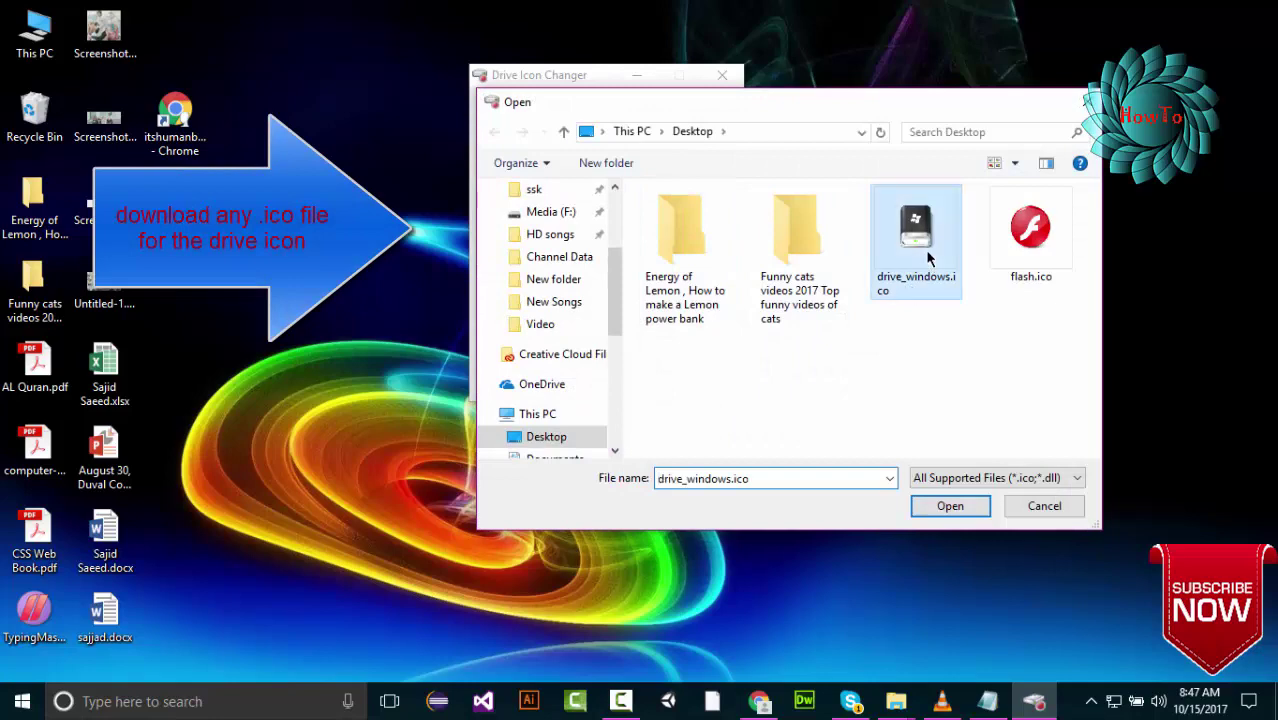
click(949, 507)
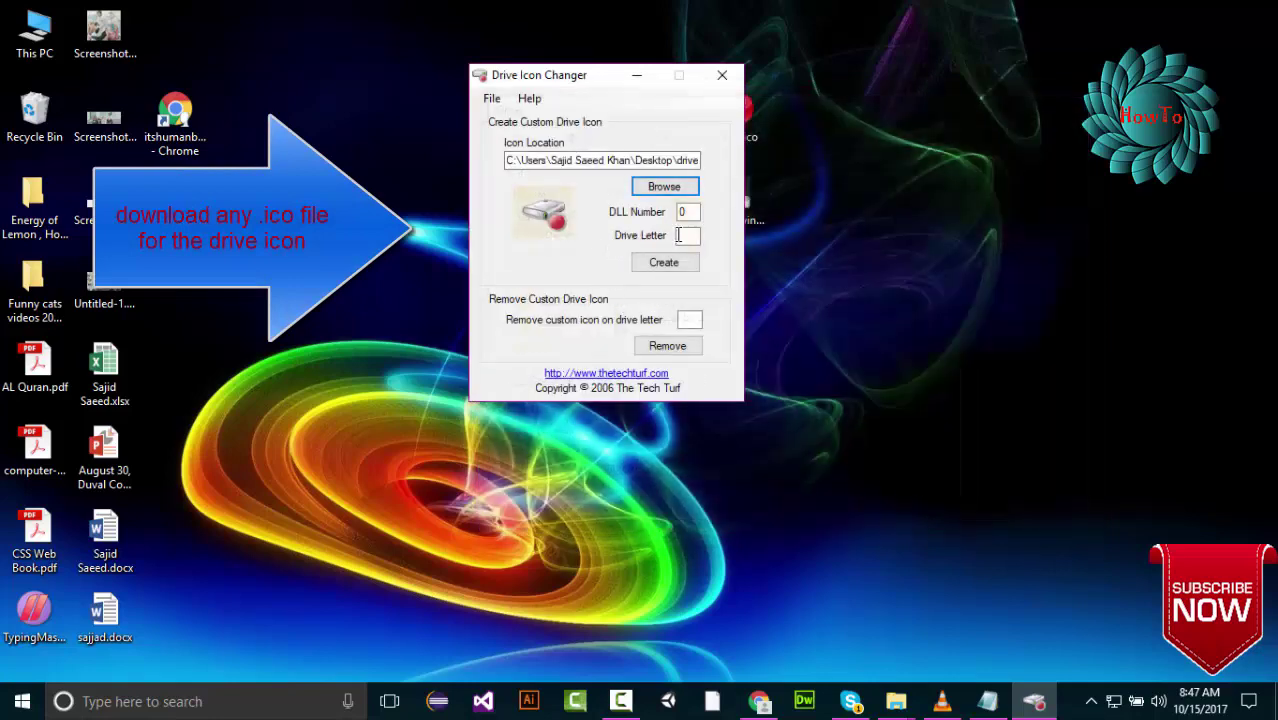
click(682, 235)
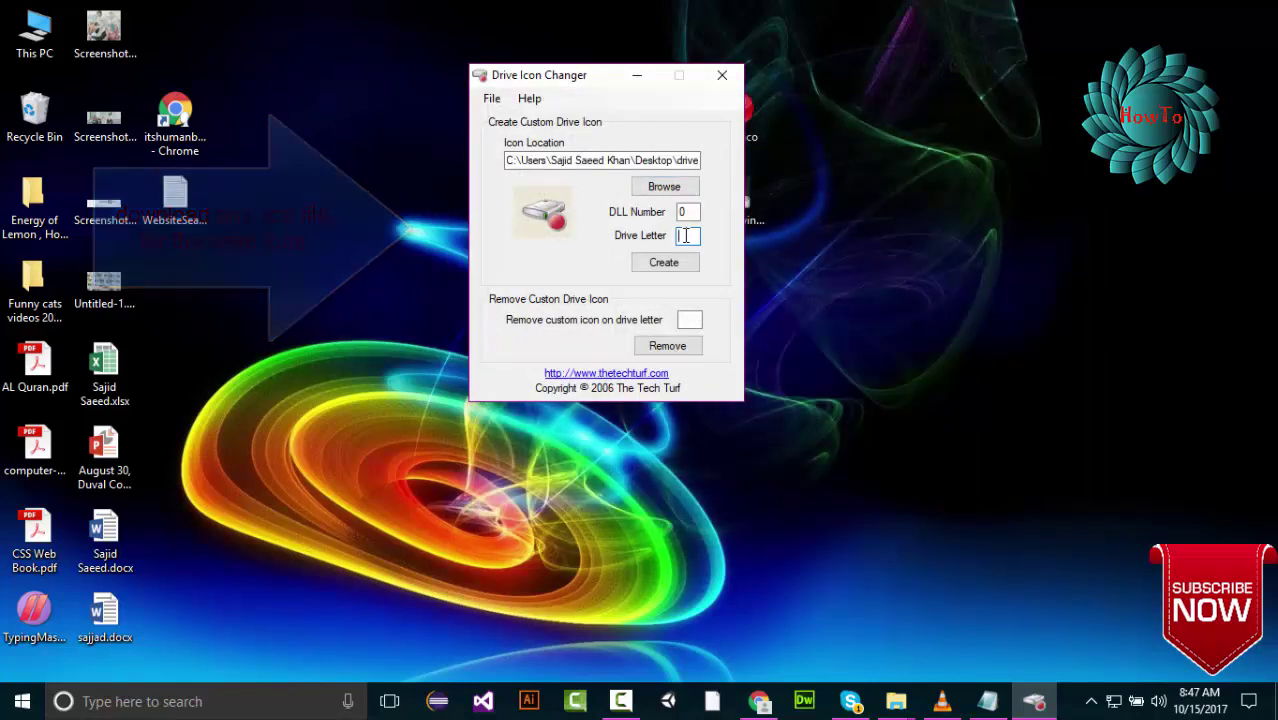
text(D)
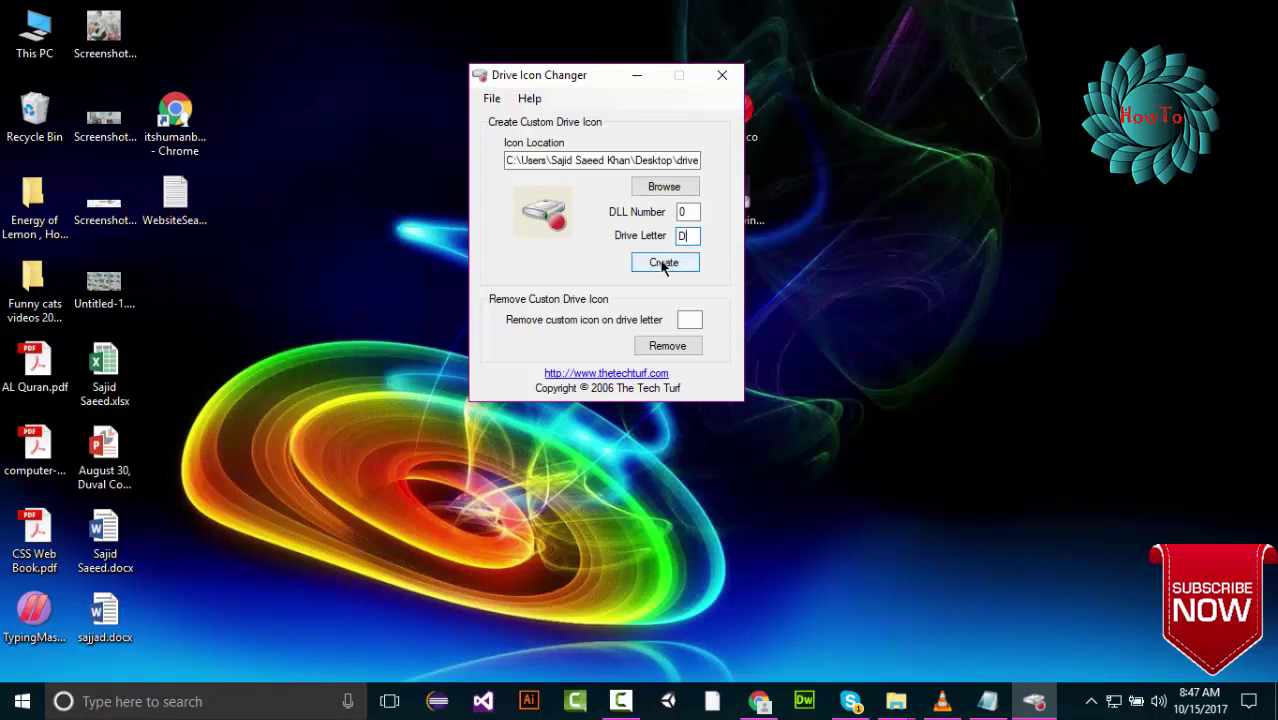
click(663, 264)
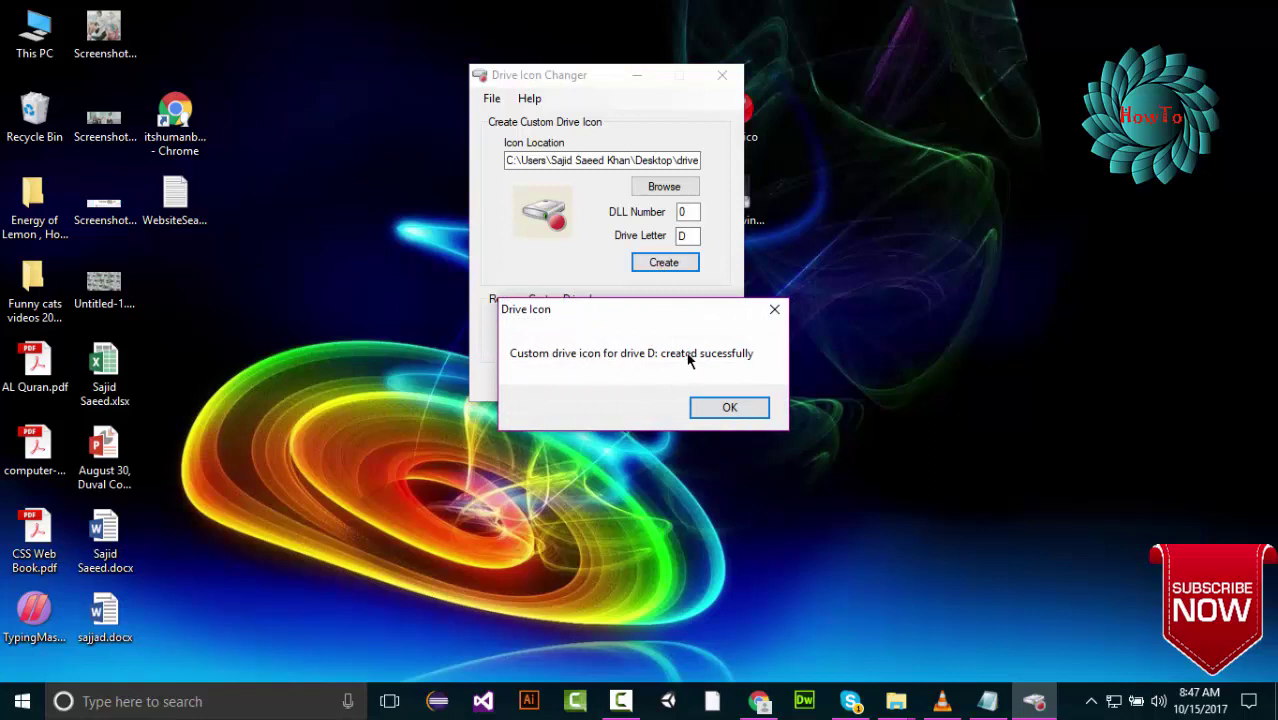
click(728, 408)
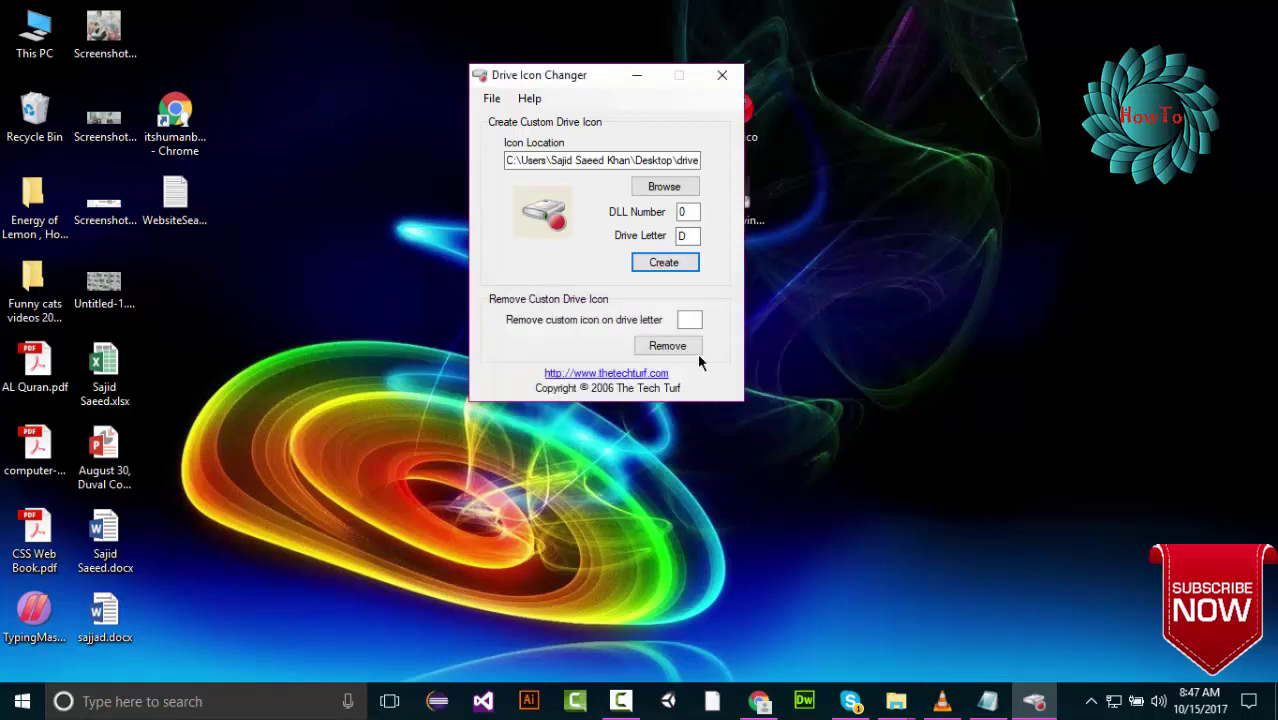
Create a custom icon for drive F using flash.ico from the Desktop
click(673, 189)
click(1042, 245)
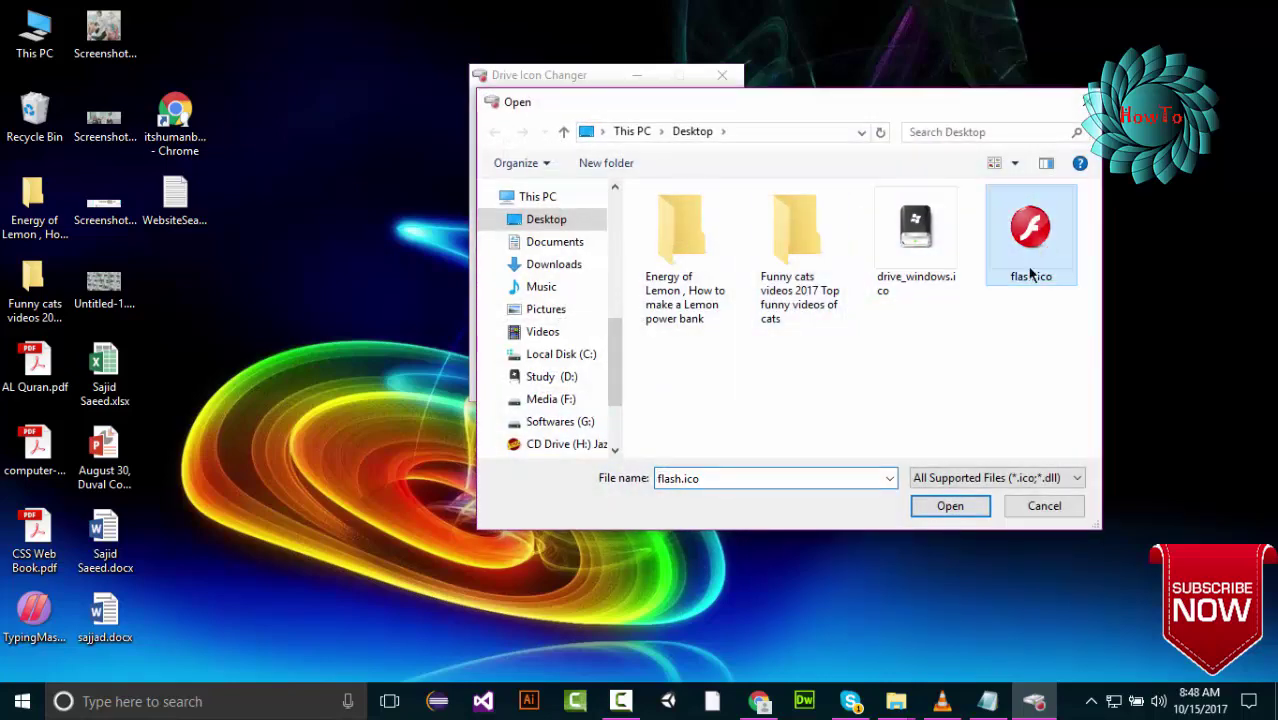
click(949, 505)
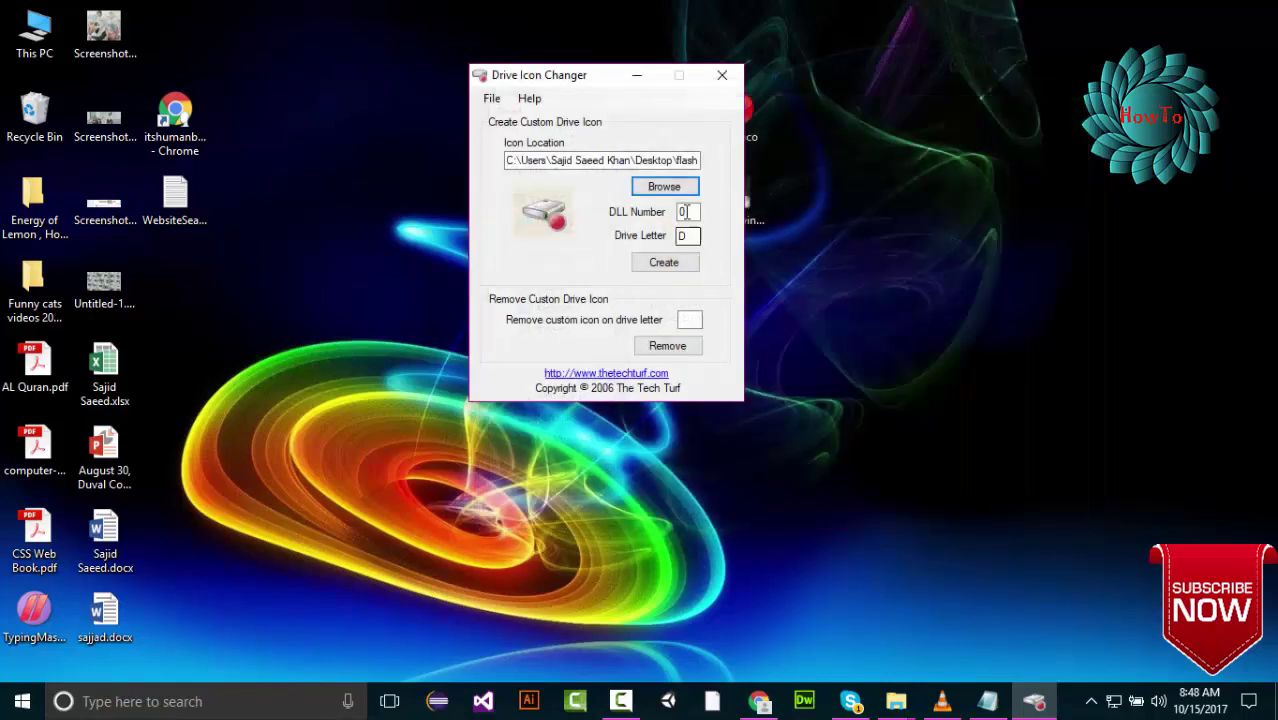
drag(690, 234, 661, 232)
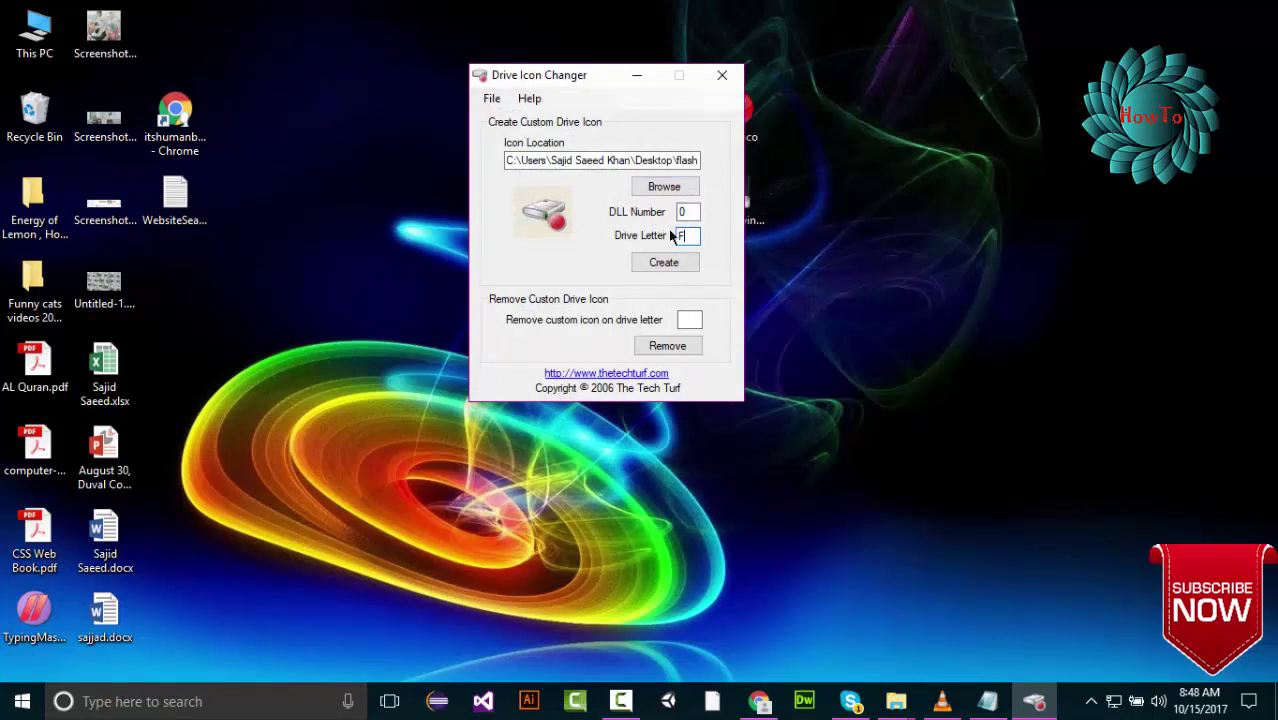
click(664, 262)
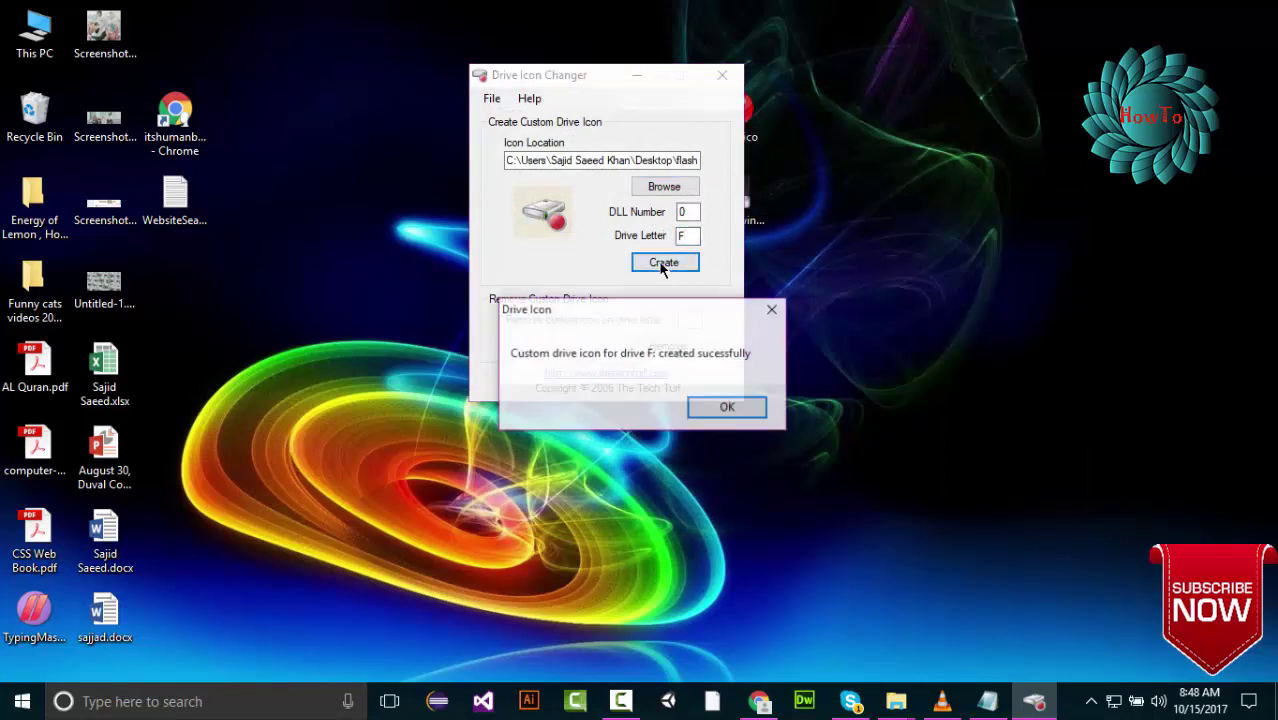
click(728, 408)
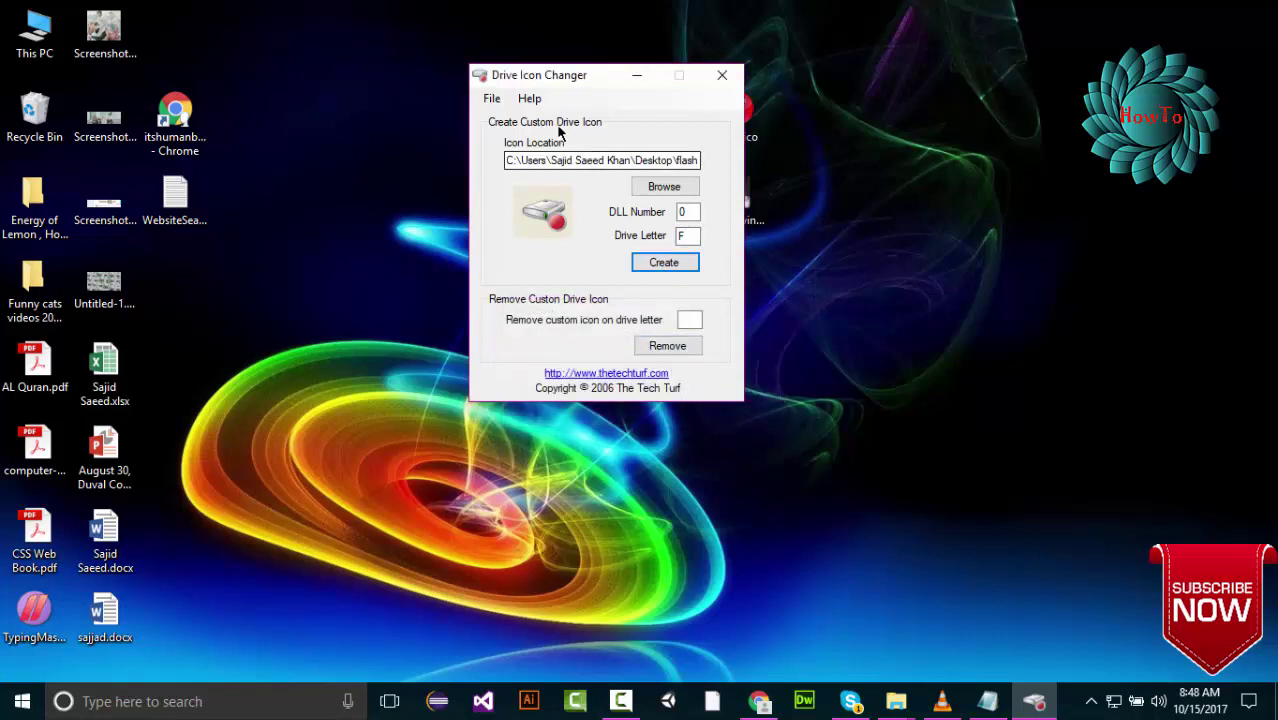
Exit Drive Icon Changer and refresh the desktop
click(491, 98)
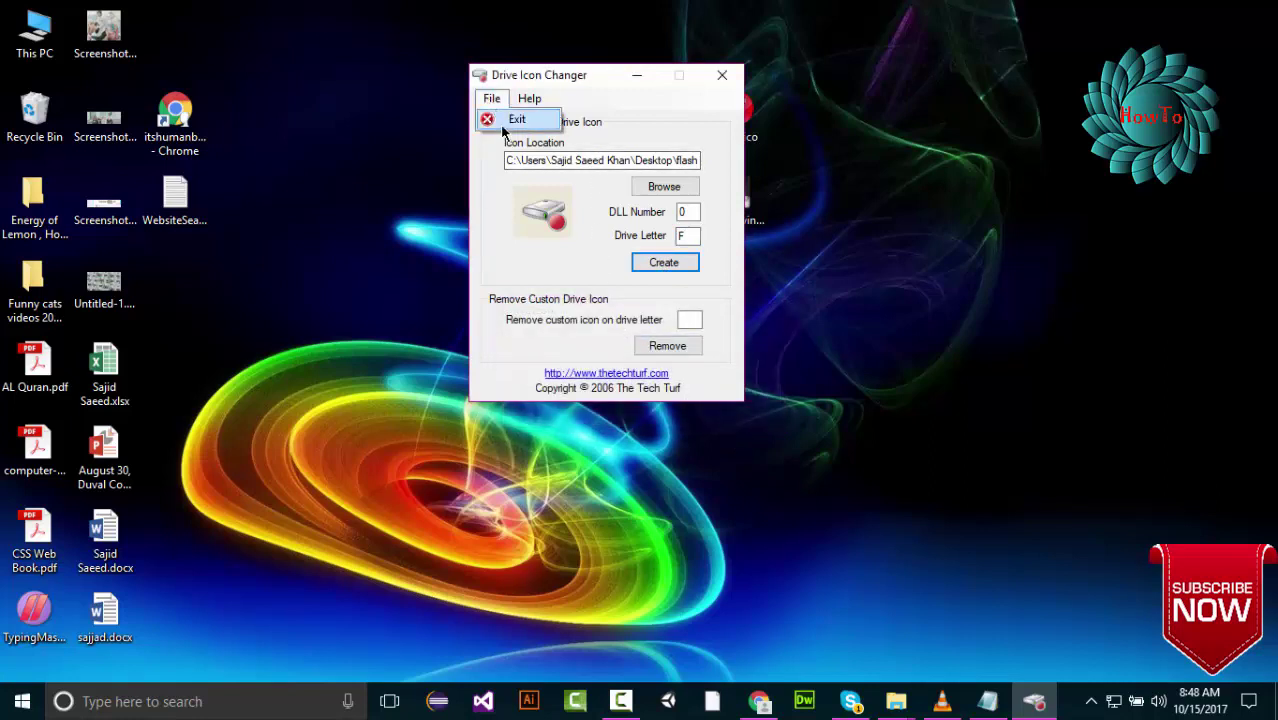
click(506, 121)
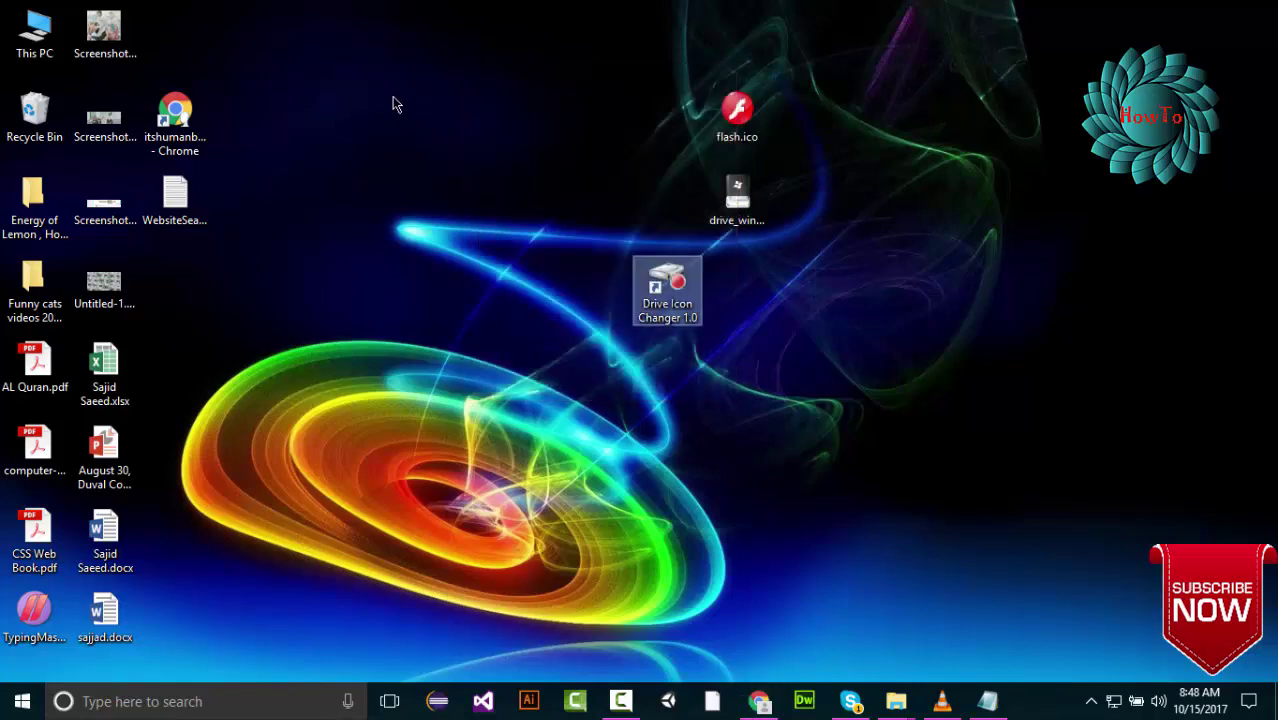
right_click(394, 98)
click(436, 152)
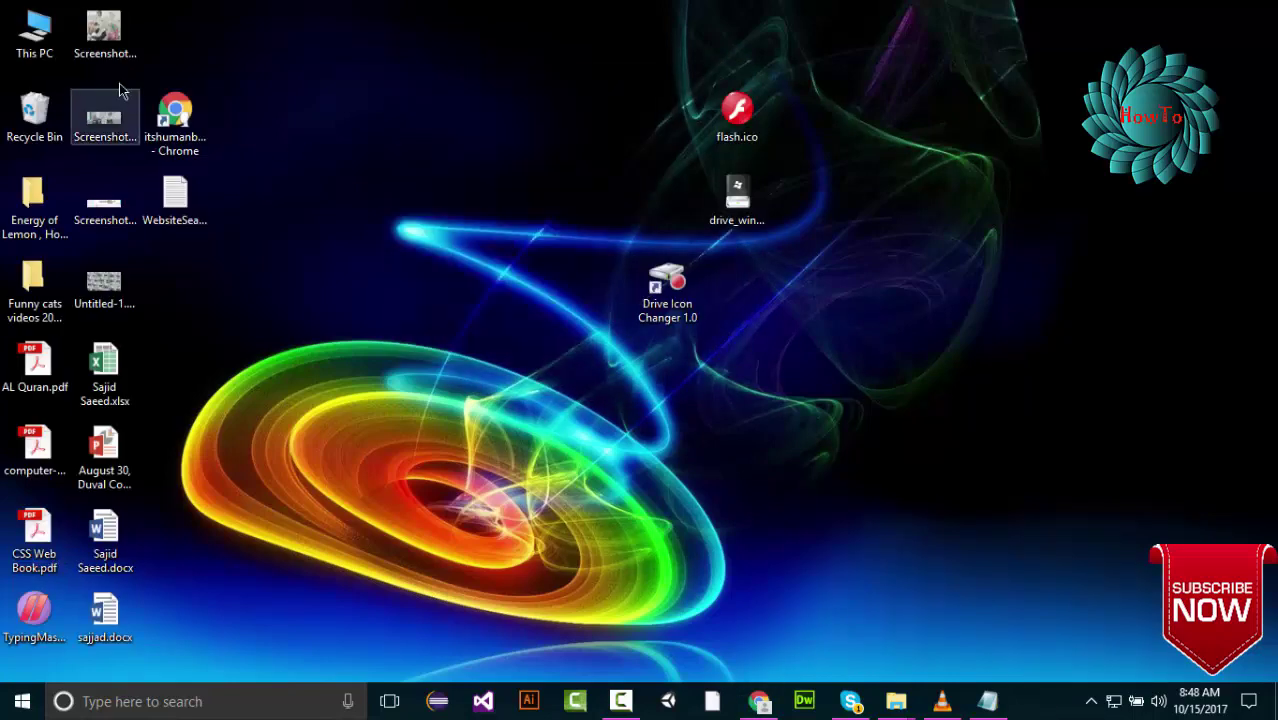
Open This PC, refresh it to check the icons of drives D and F, and minimize the window
double_click(38, 45)
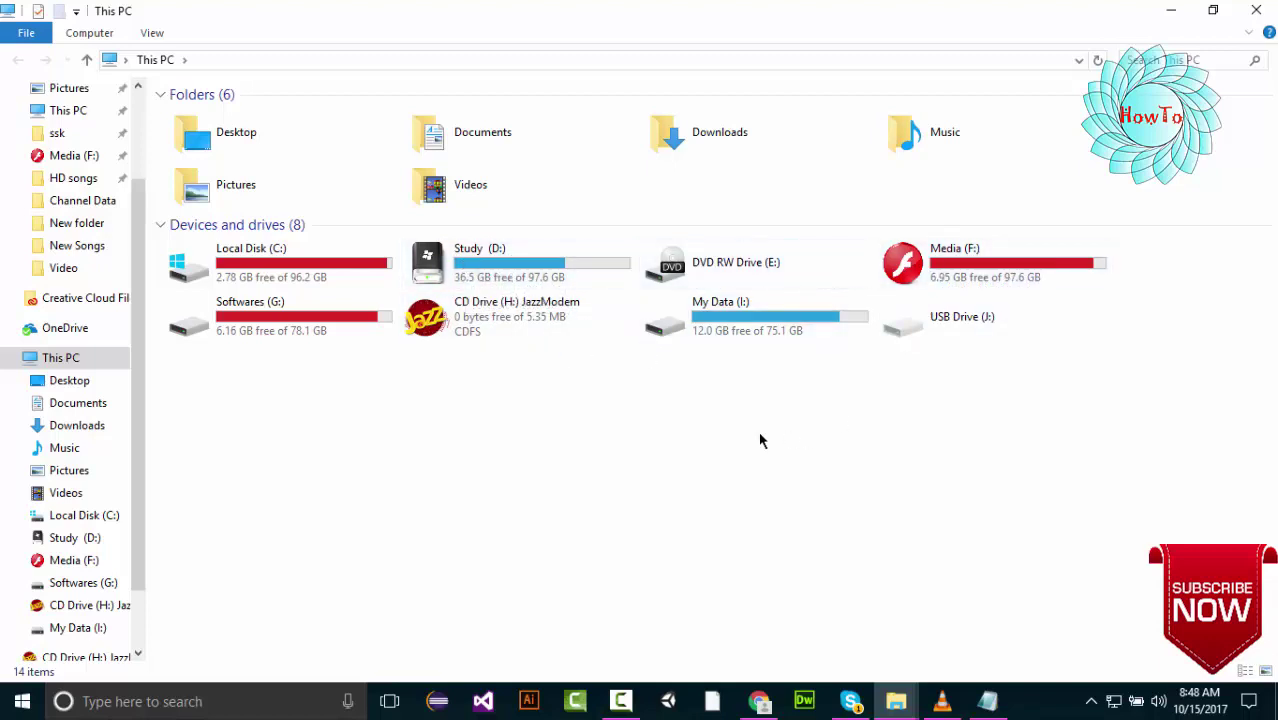
right_click(629, 393)
click(648, 458)
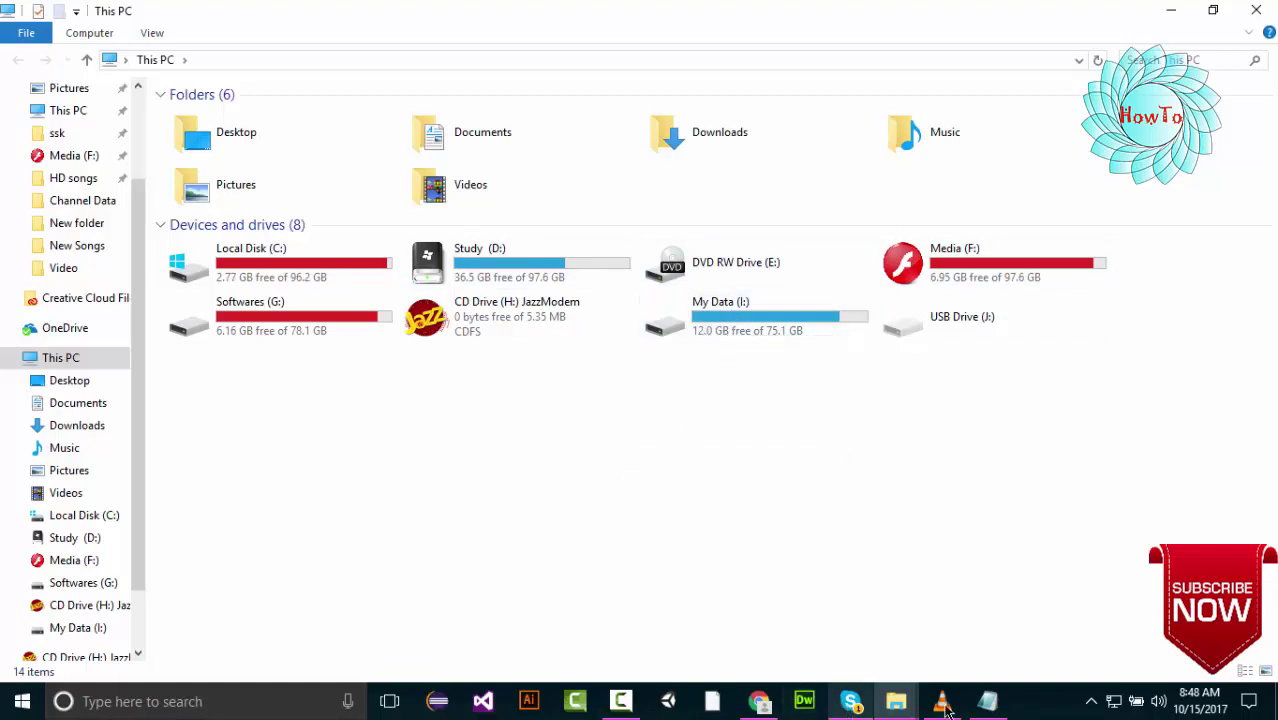
click(1168, 12)
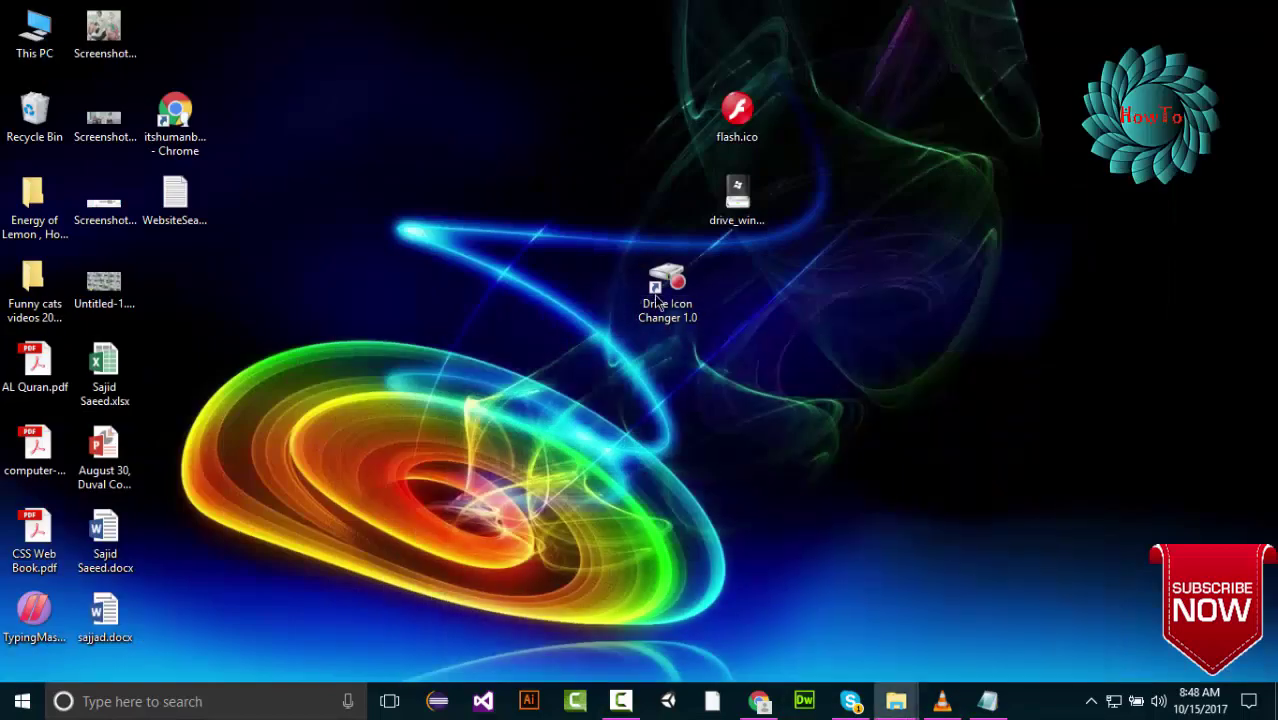
Run Drive Icon Changer 1.0 as administrator again and load flash.ico from the Desktop as the icon
right_click(666, 293)
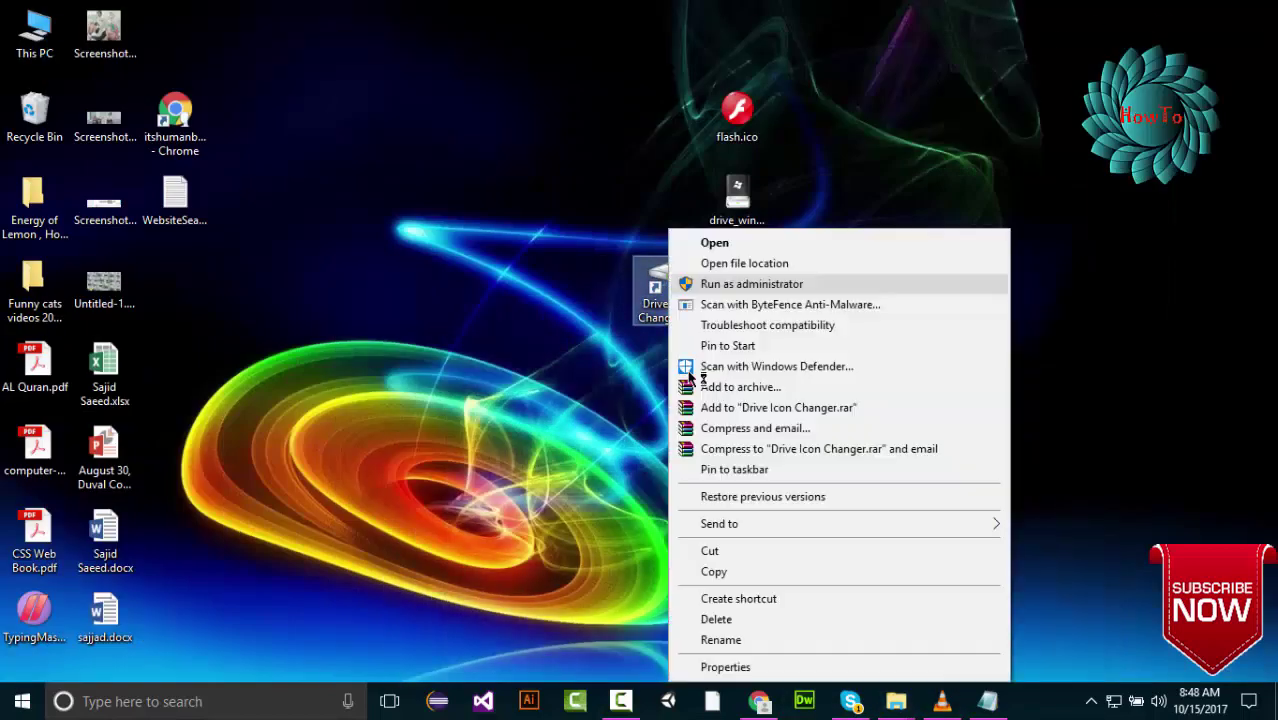
click(688, 372)
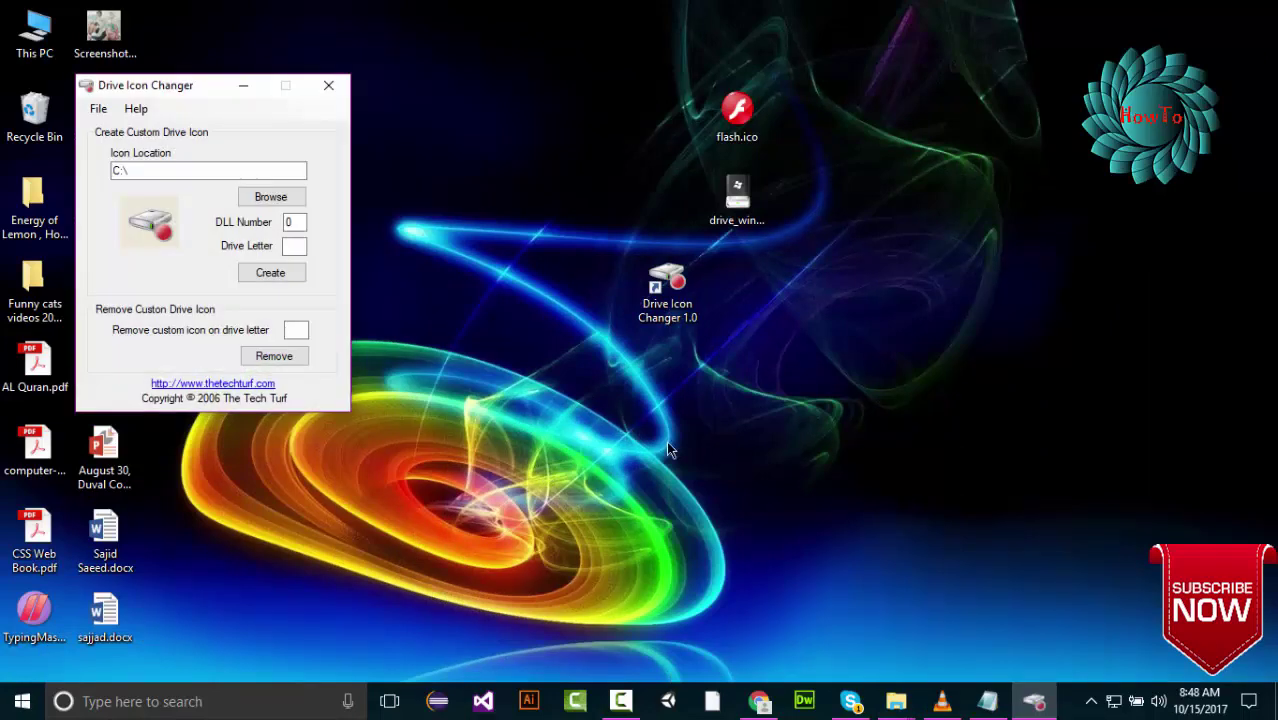
click(272, 197)
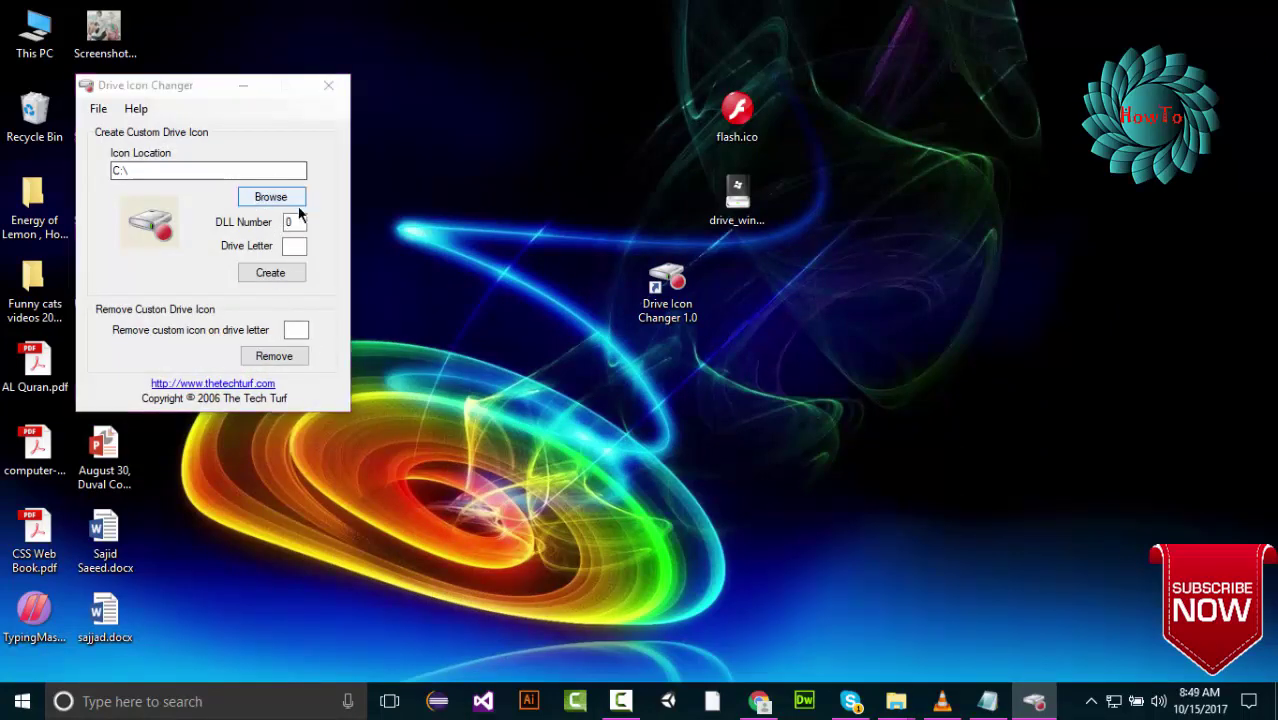
click(643, 270)
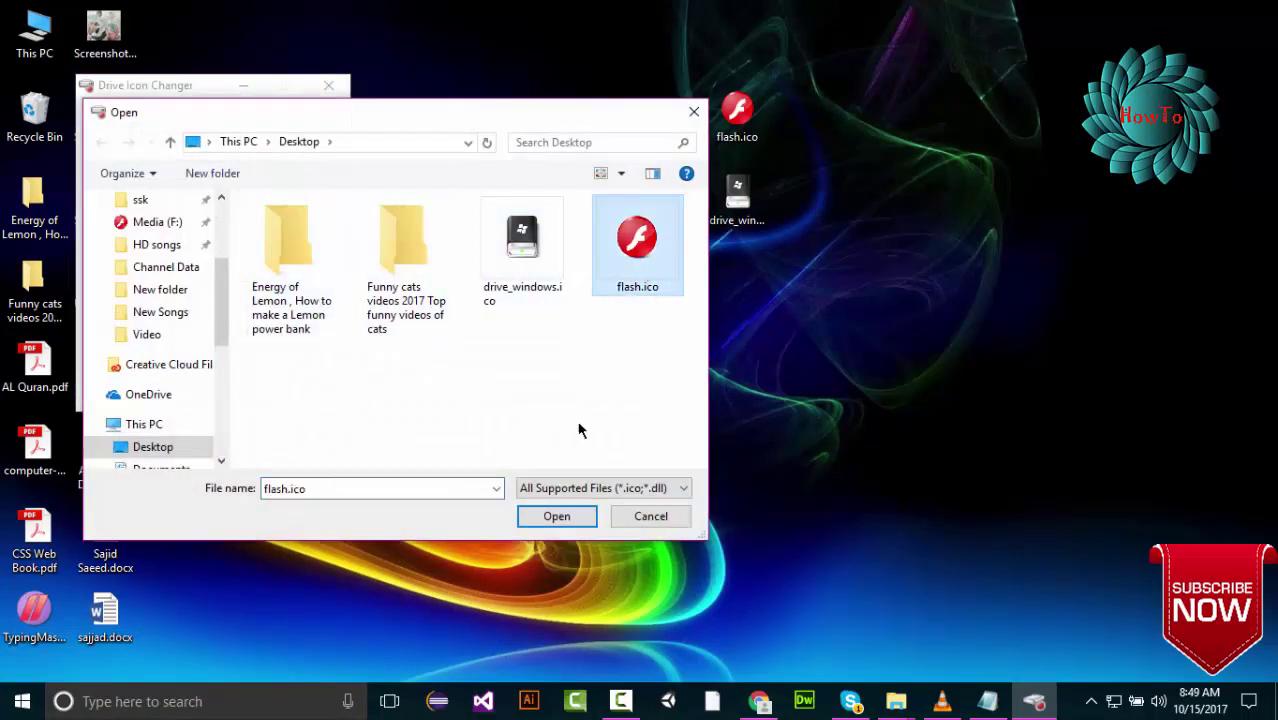
click(548, 265)
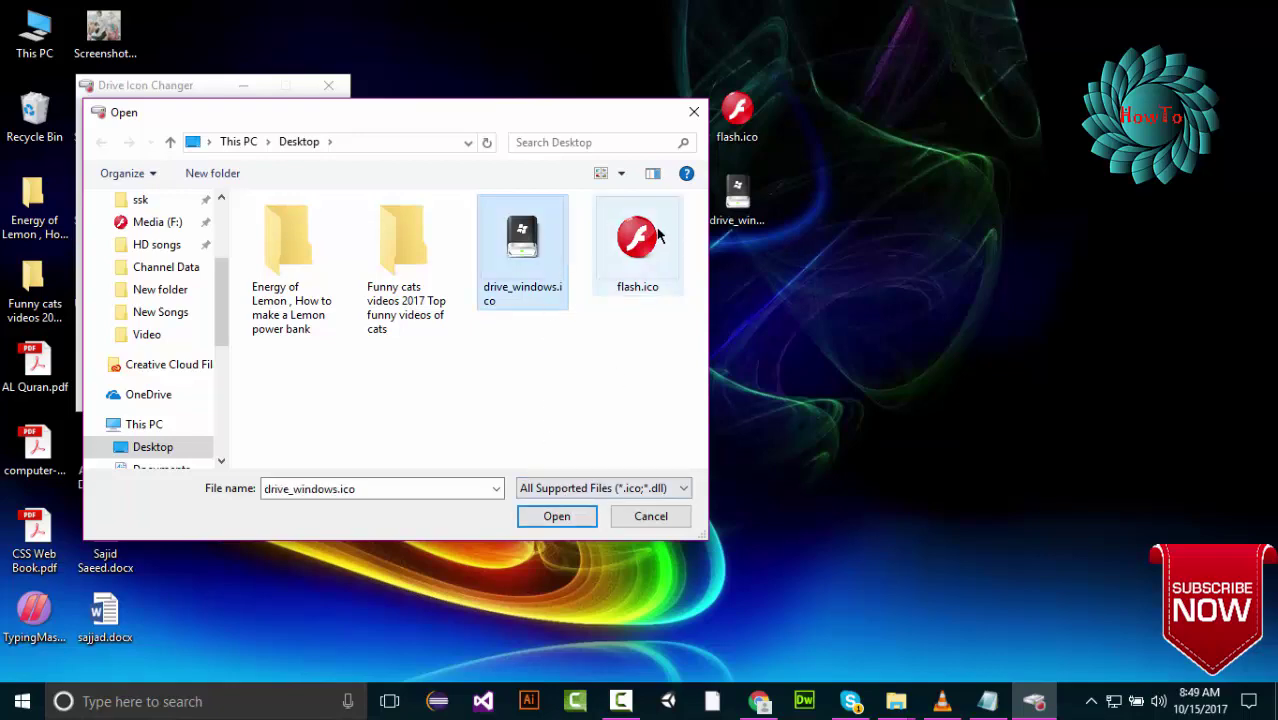
click(652, 238)
click(559, 516)
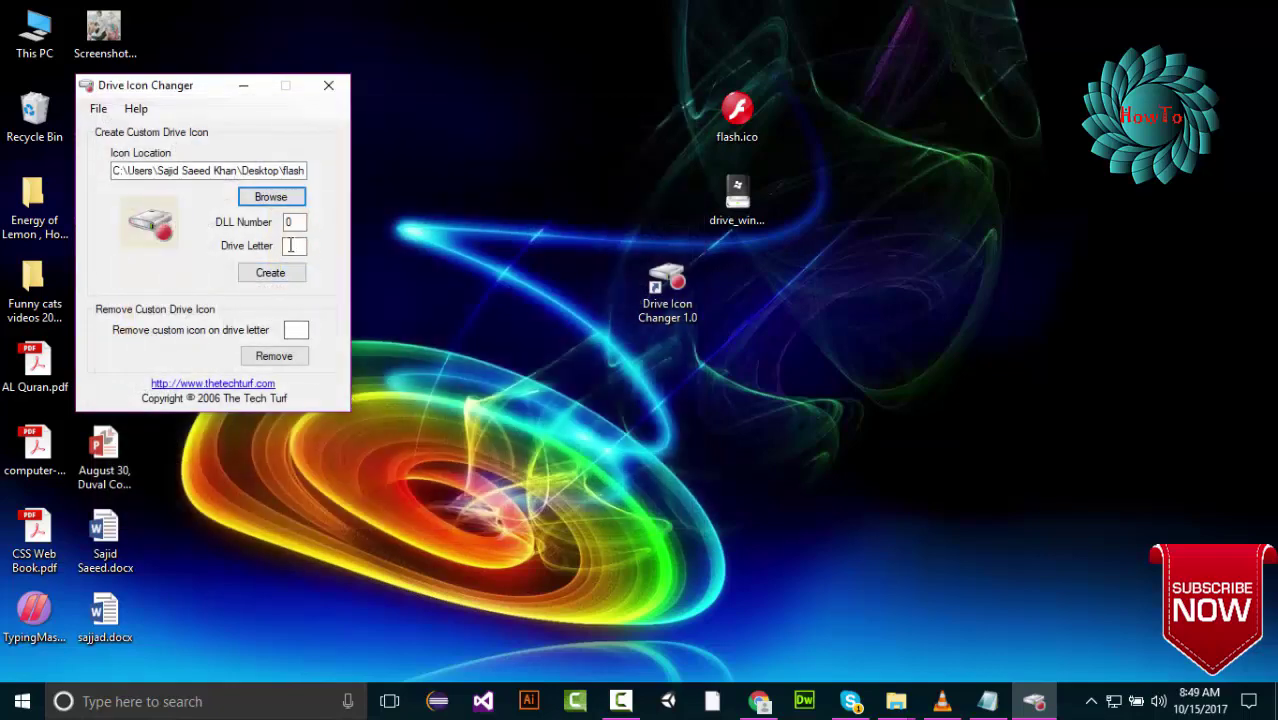
Set the drive letter to F and create the custom drive icon from the loaded file
click(290, 245)
text(F)
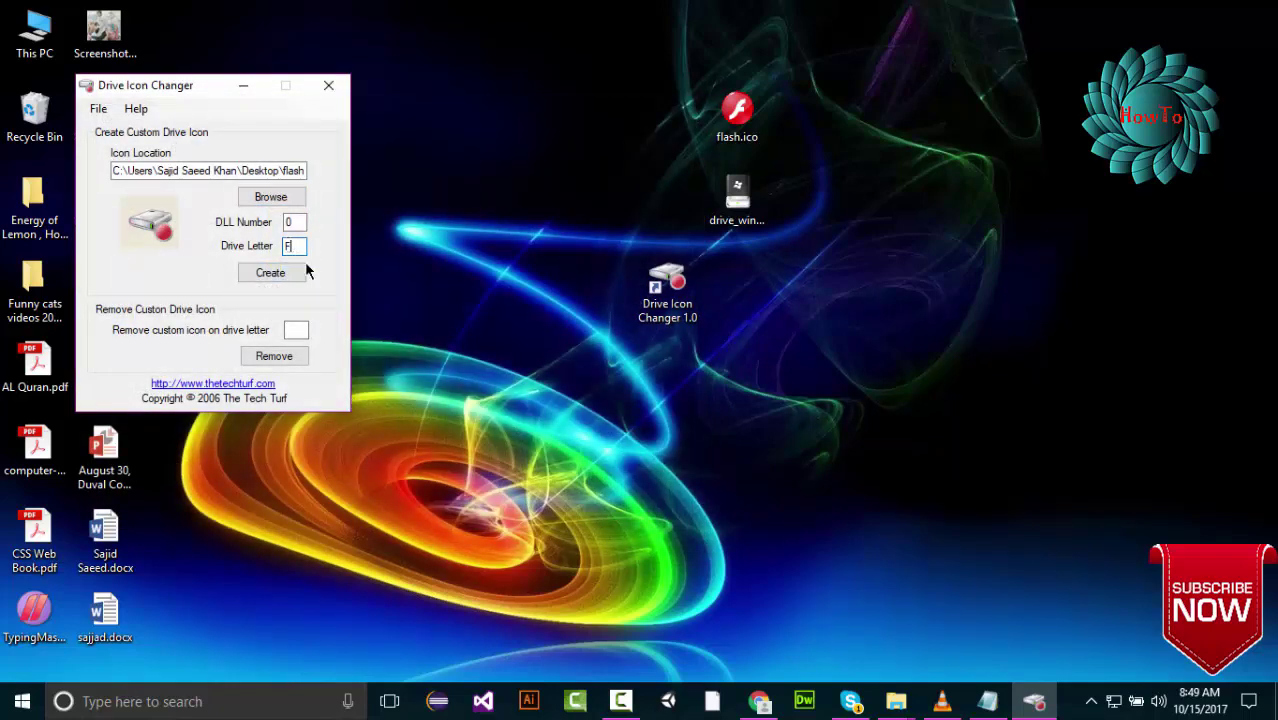
click(274, 273)
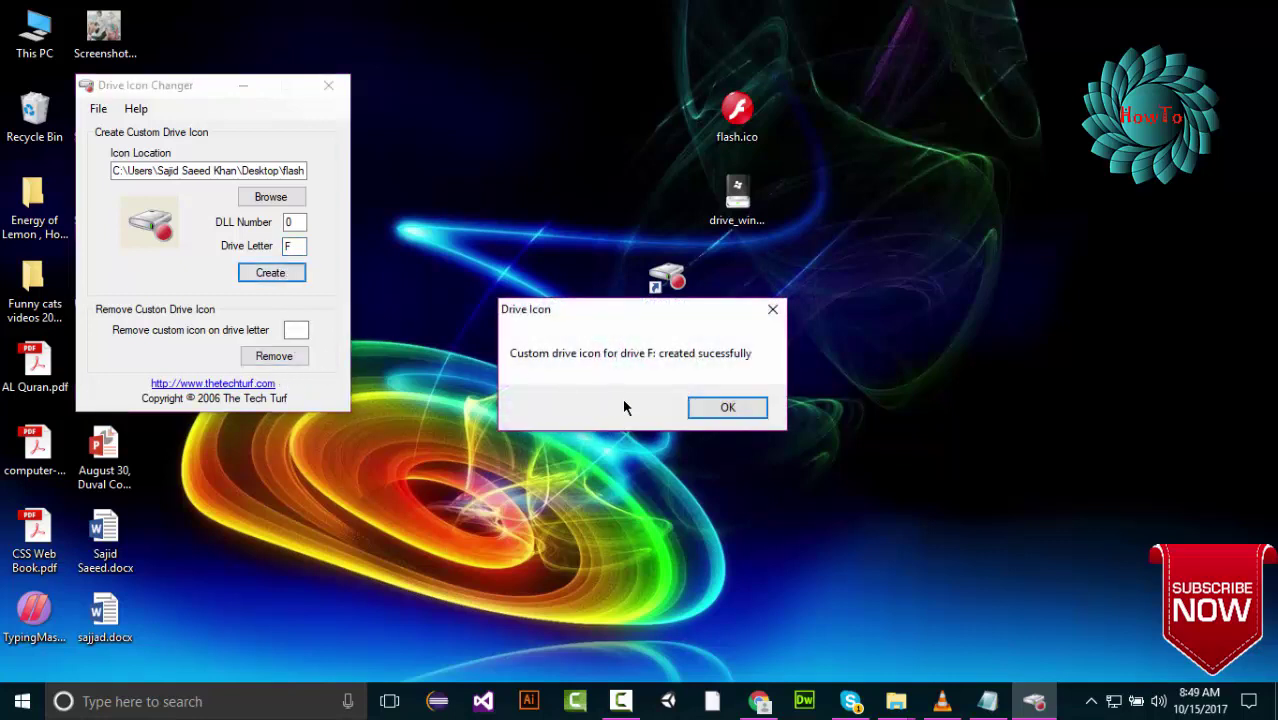
Dismiss the creation message, open This PC maximized to check the icon of drive F, and minimize the window
click(728, 407)
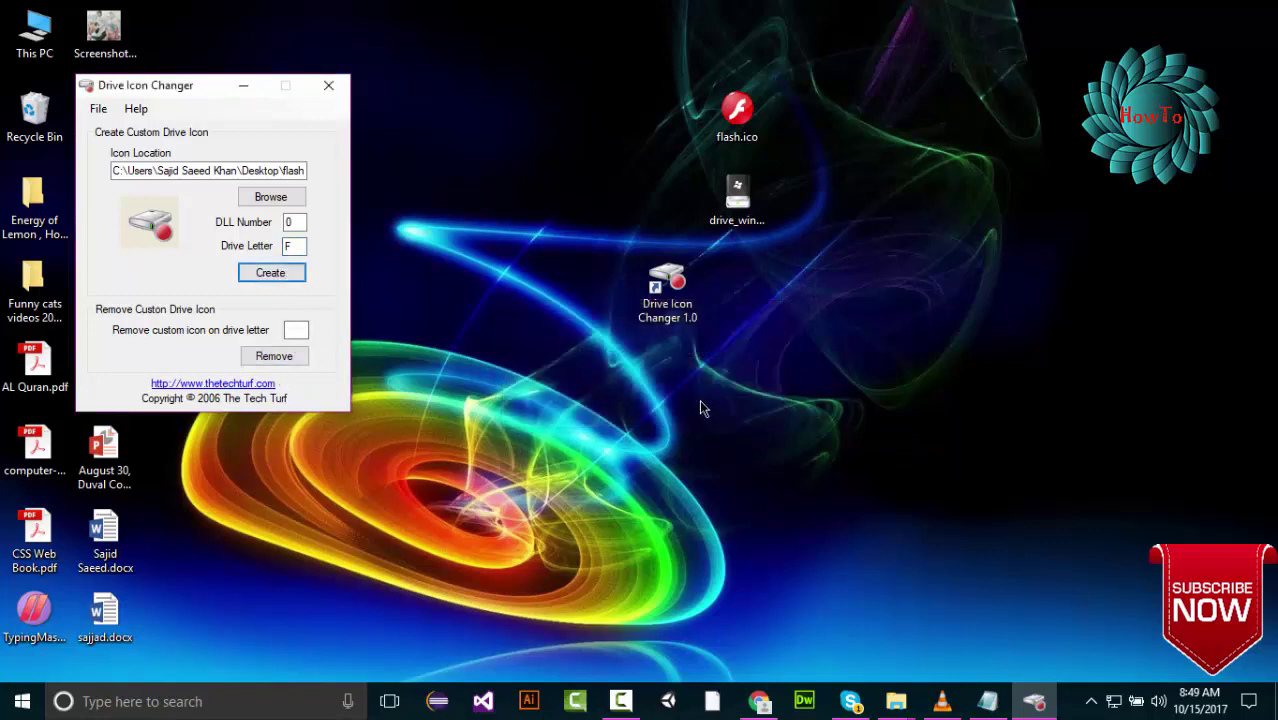
double_click(34, 30)
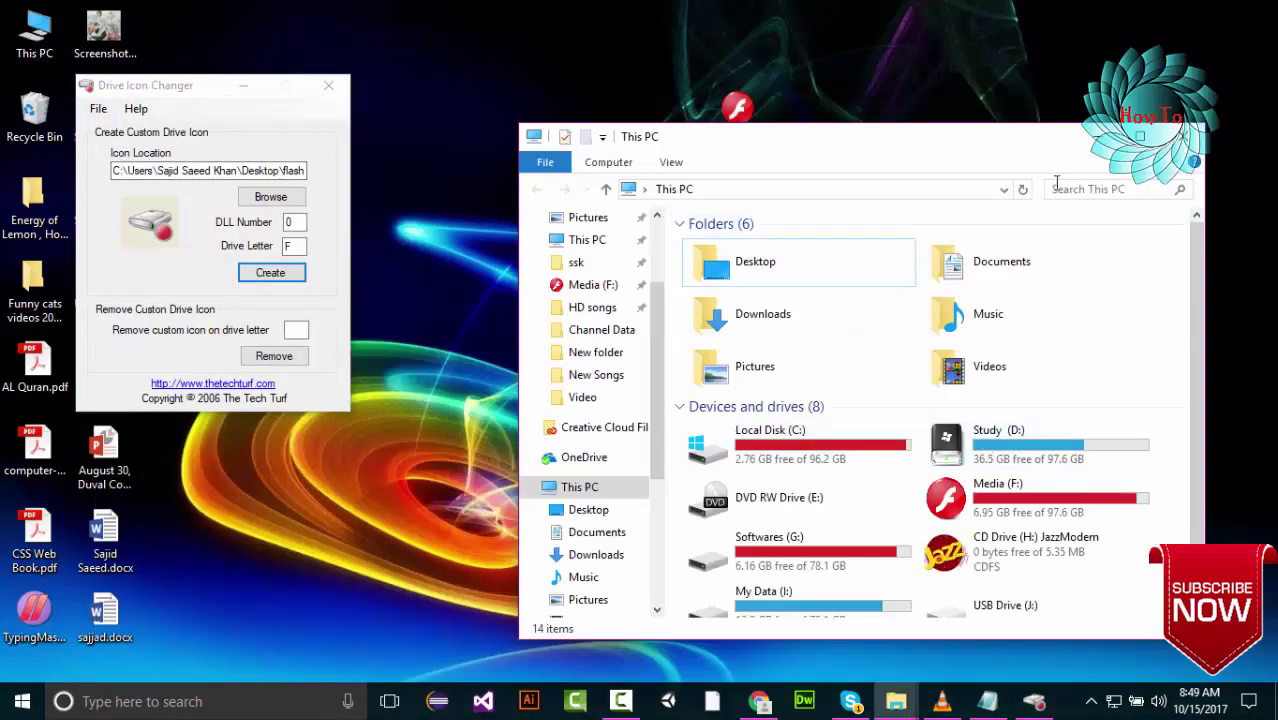
click(1135, 137)
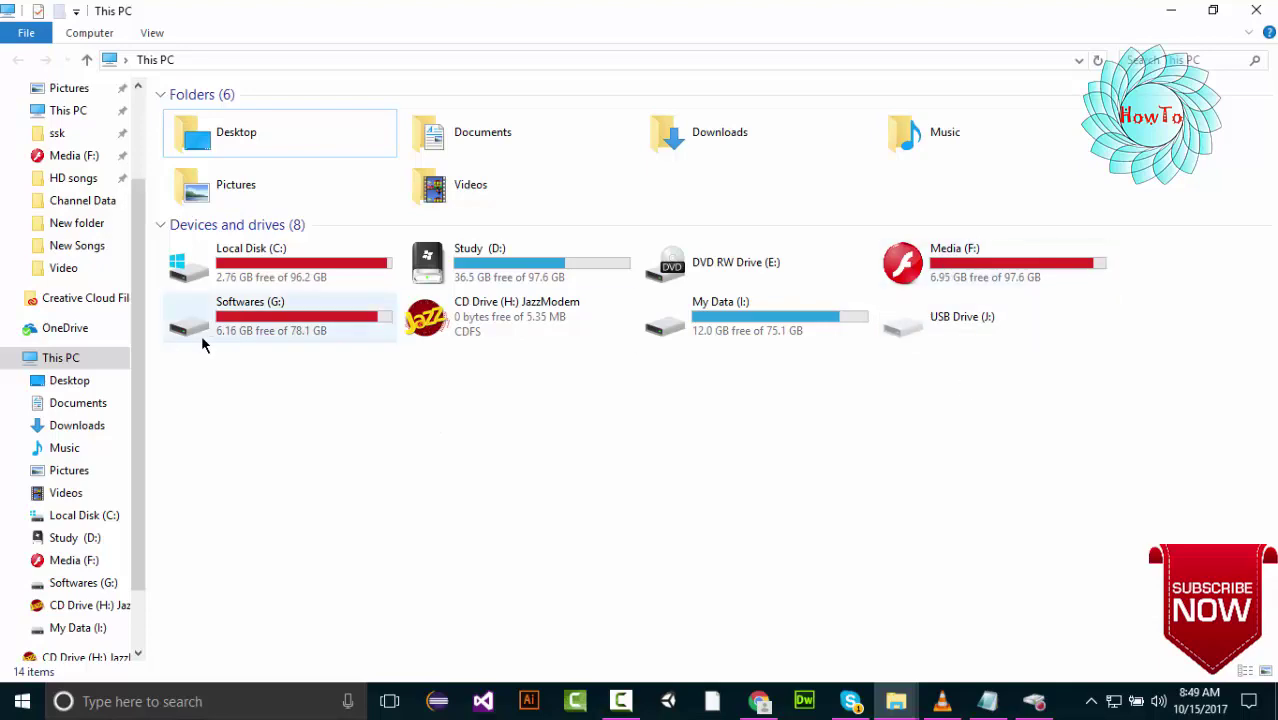
click(1170, 10)
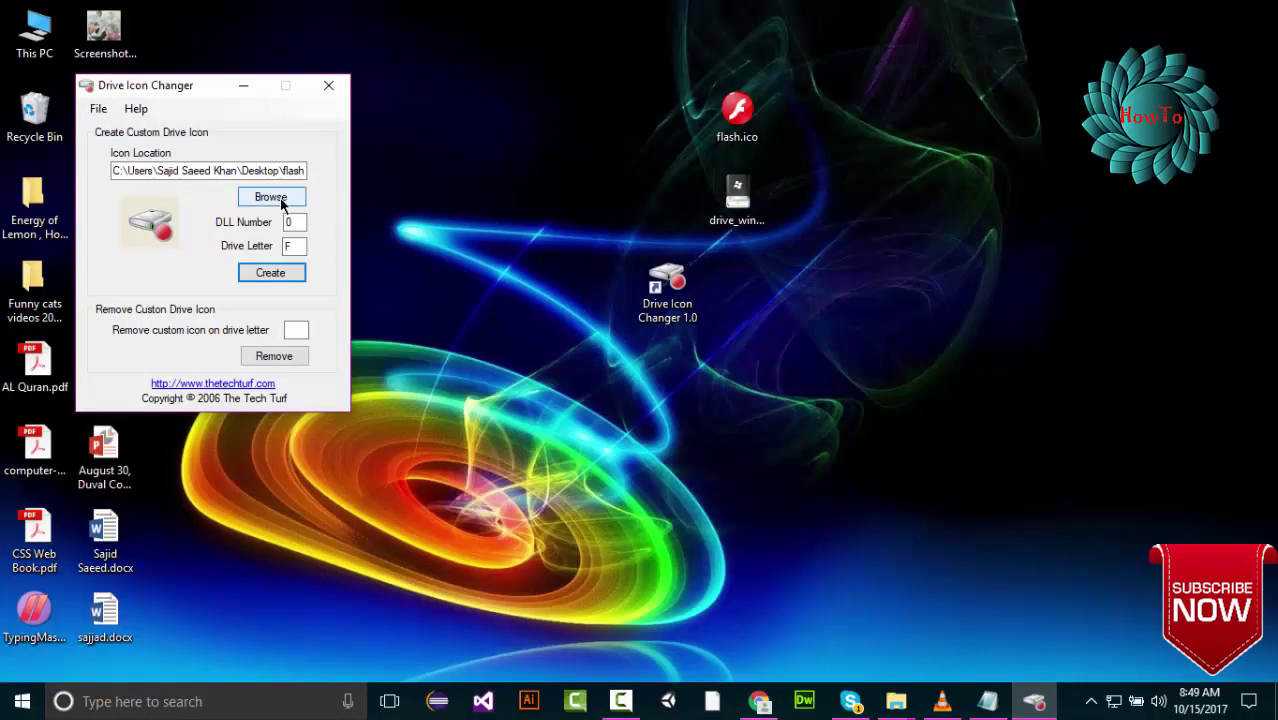
Set the drive letter to G, create its custom drive icon from the loaded flash.ico, and dismiss the message
double_click(286, 246)
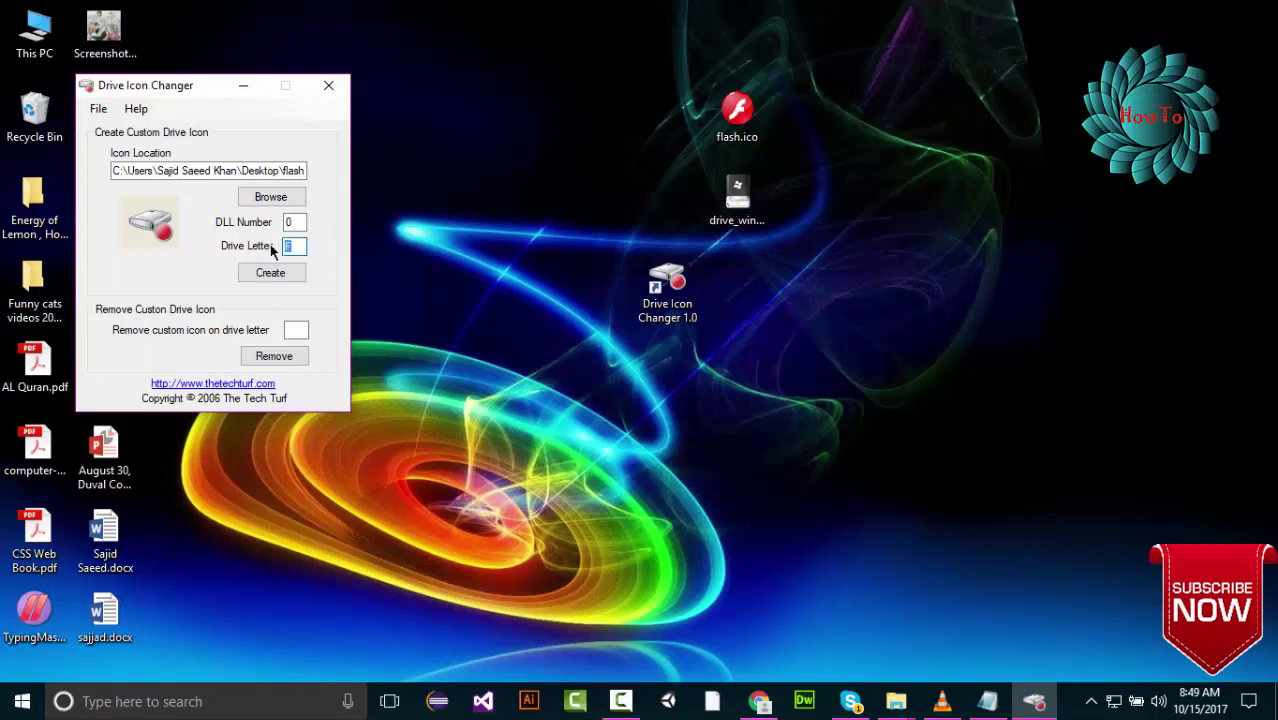
text(G)
click(281, 282)
click(745, 412)
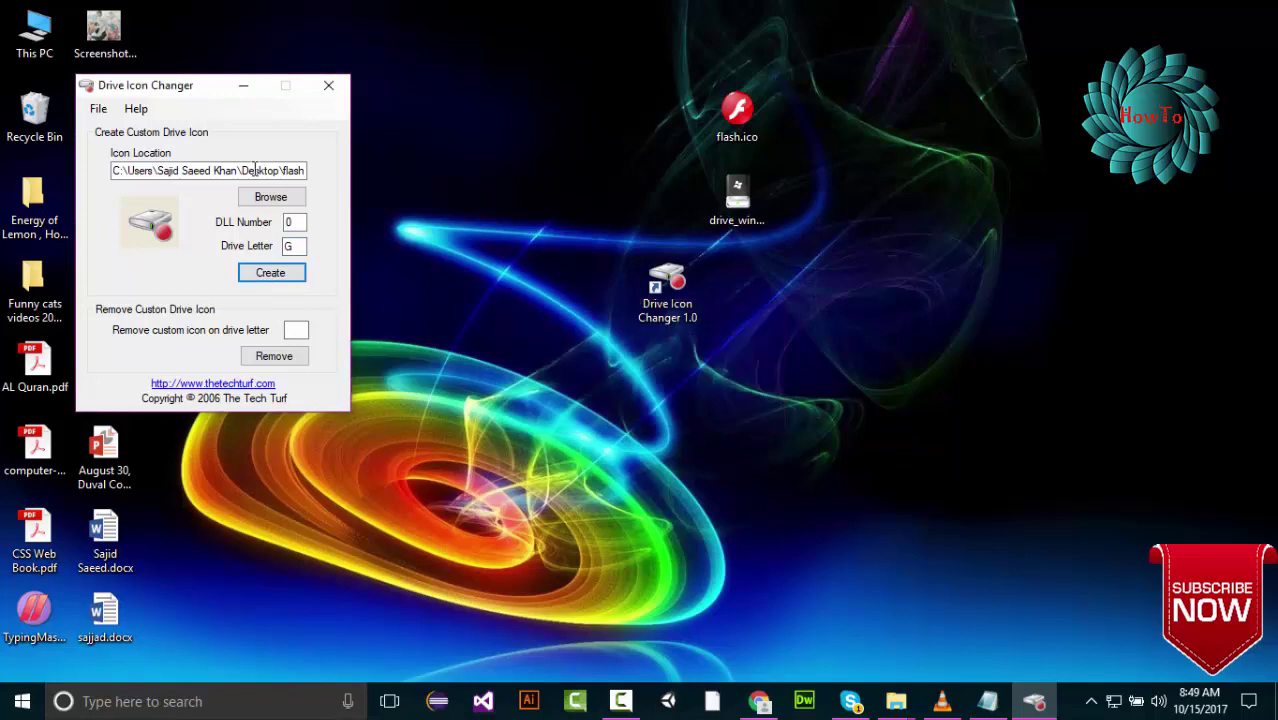
Open This PC maximized to check the icon of drive G, and minimize the window
double_click(34, 30)
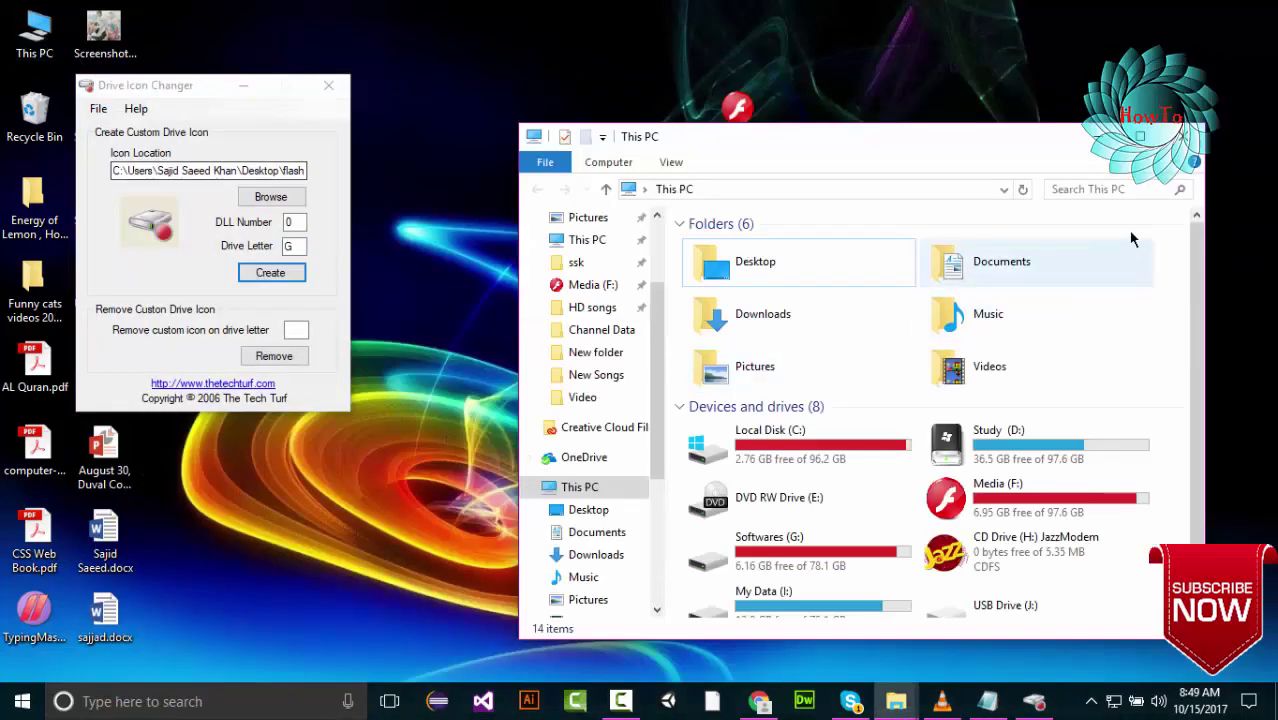
click(1140, 137)
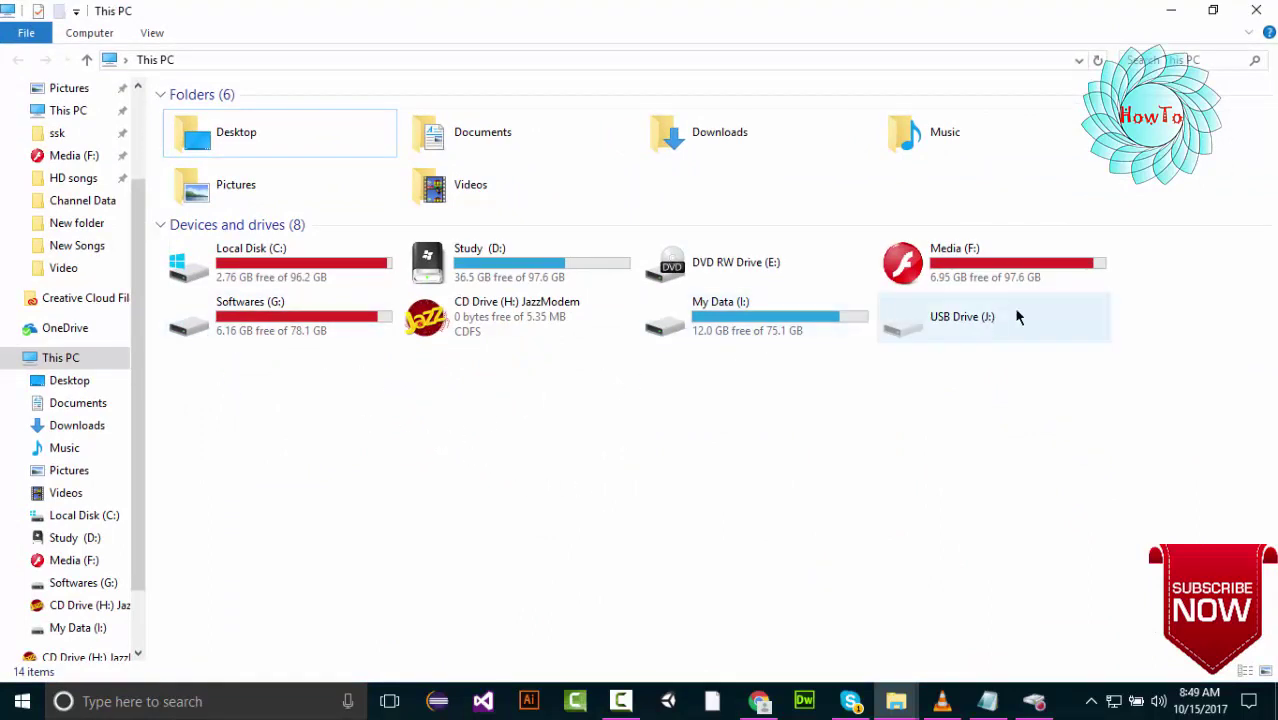
click(1172, 11)
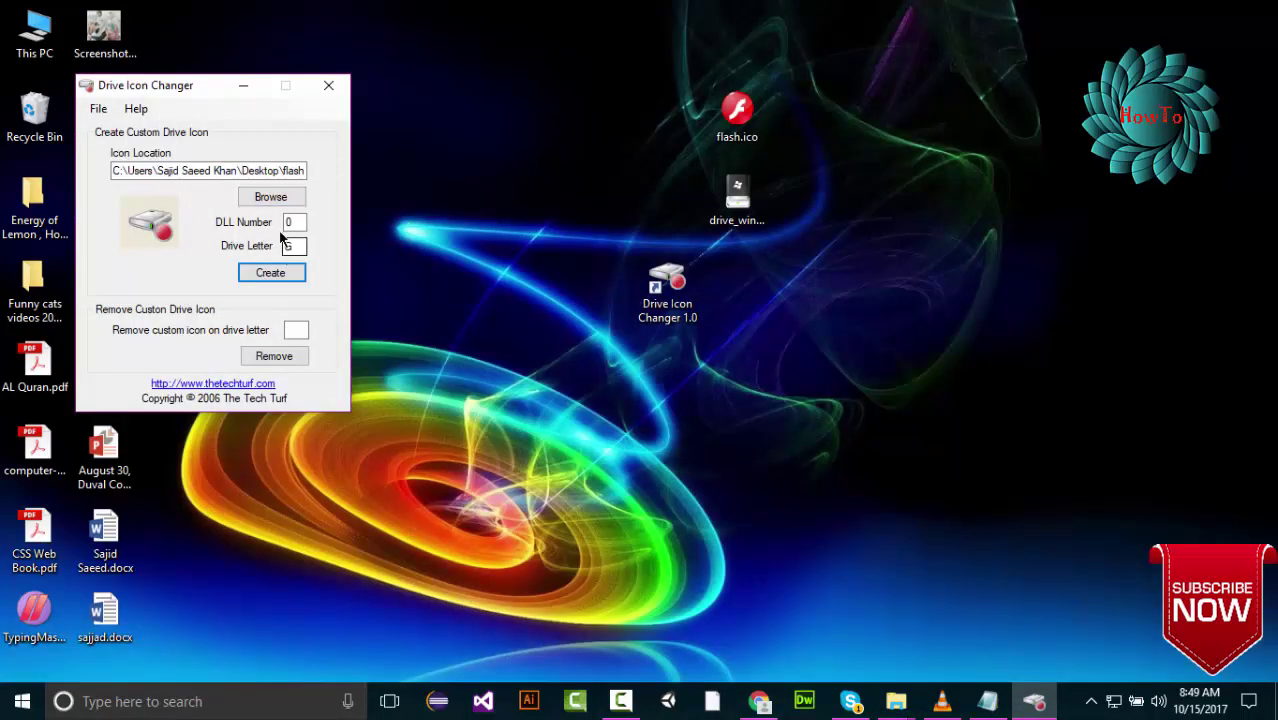
Load drive_windows.ico from the Desktop and create the custom icon for drive G from it
click(270, 196)
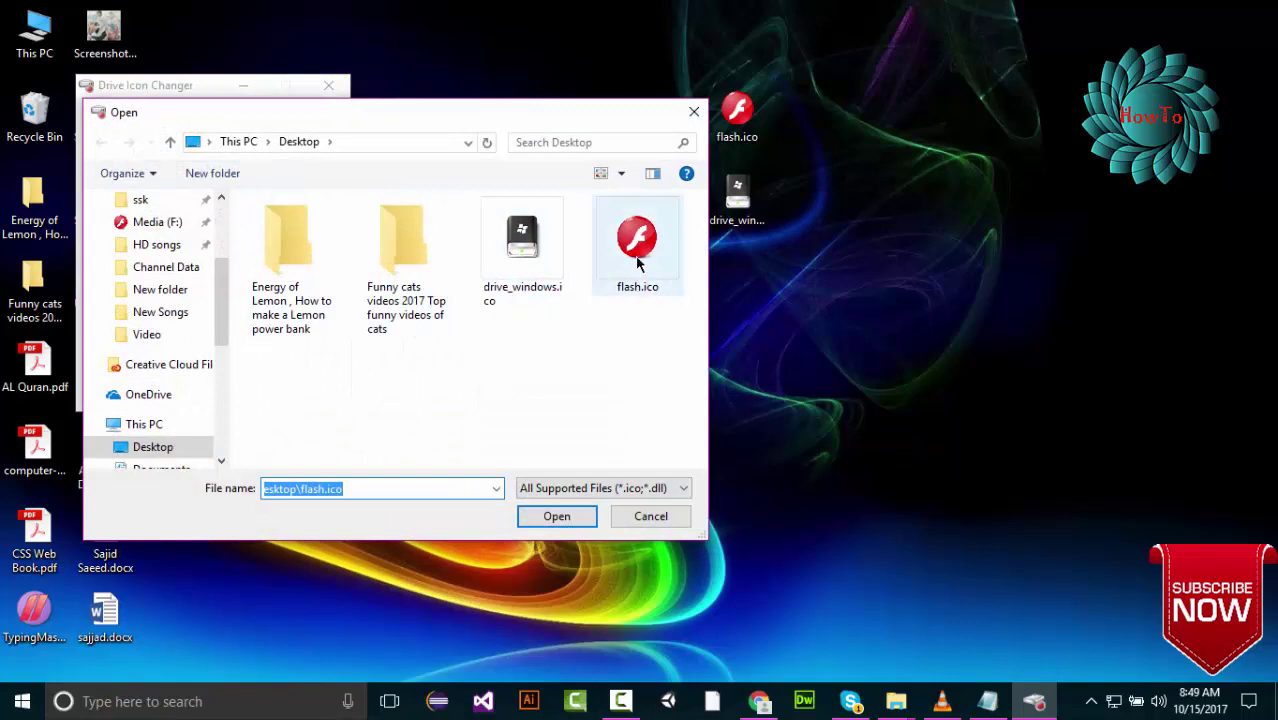
click(637, 262)
click(523, 245)
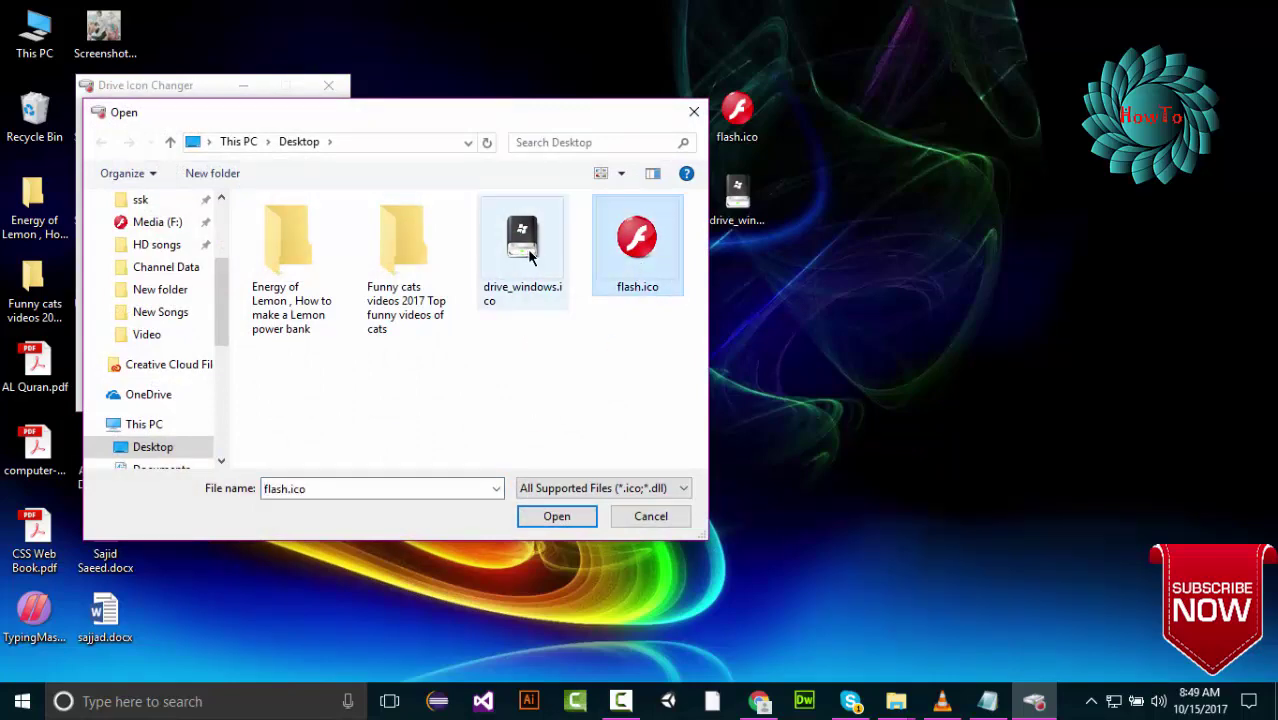
click(557, 516)
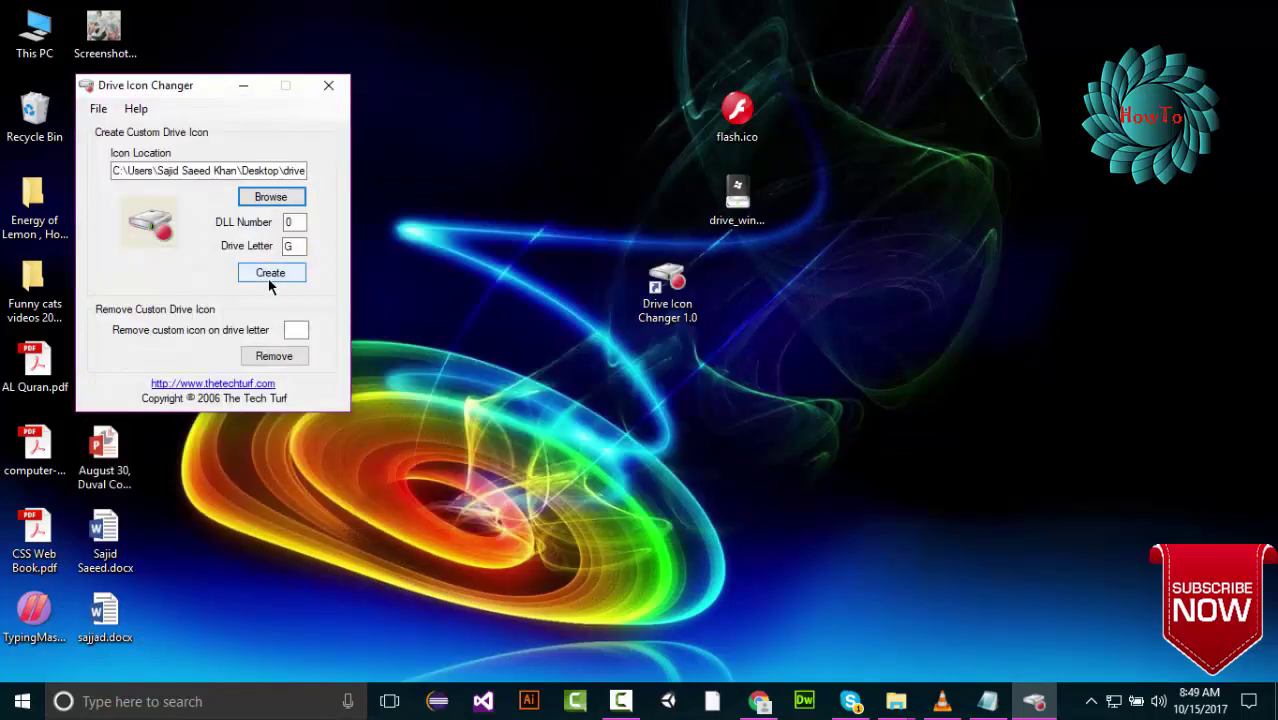
click(270, 277)
click(728, 407)
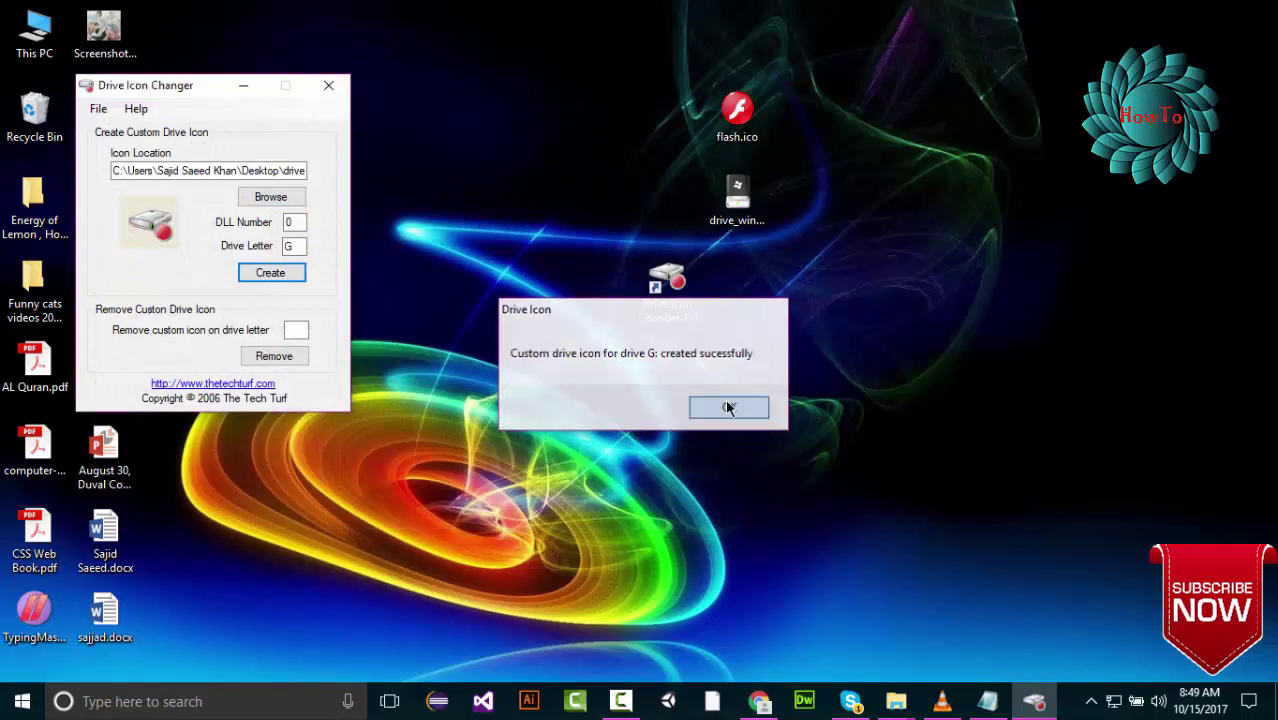
Reopen This PC in a maximized window to examine the drive icons
double_click(38, 38)
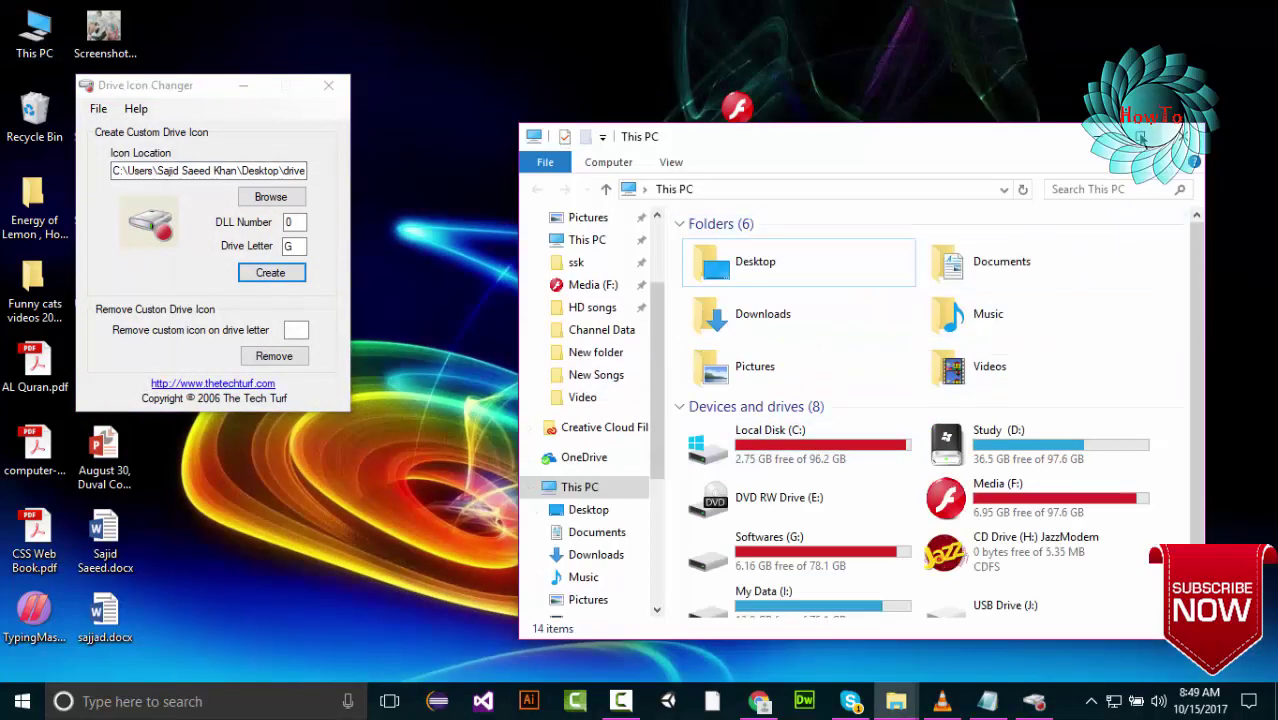
click(1134, 136)
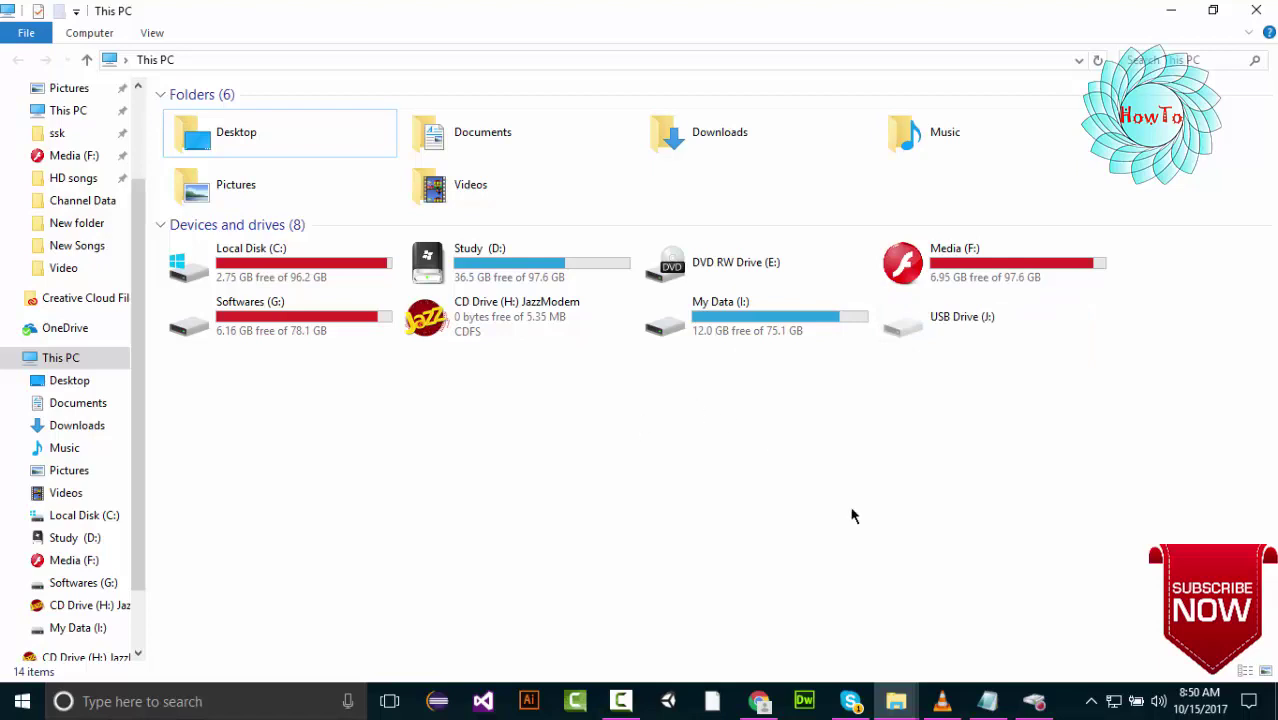
Switch to Drive Icon Changer, set the drive letter to I, and create its custom icon from drive_windows.ico on the Desktop
click(1034, 705)
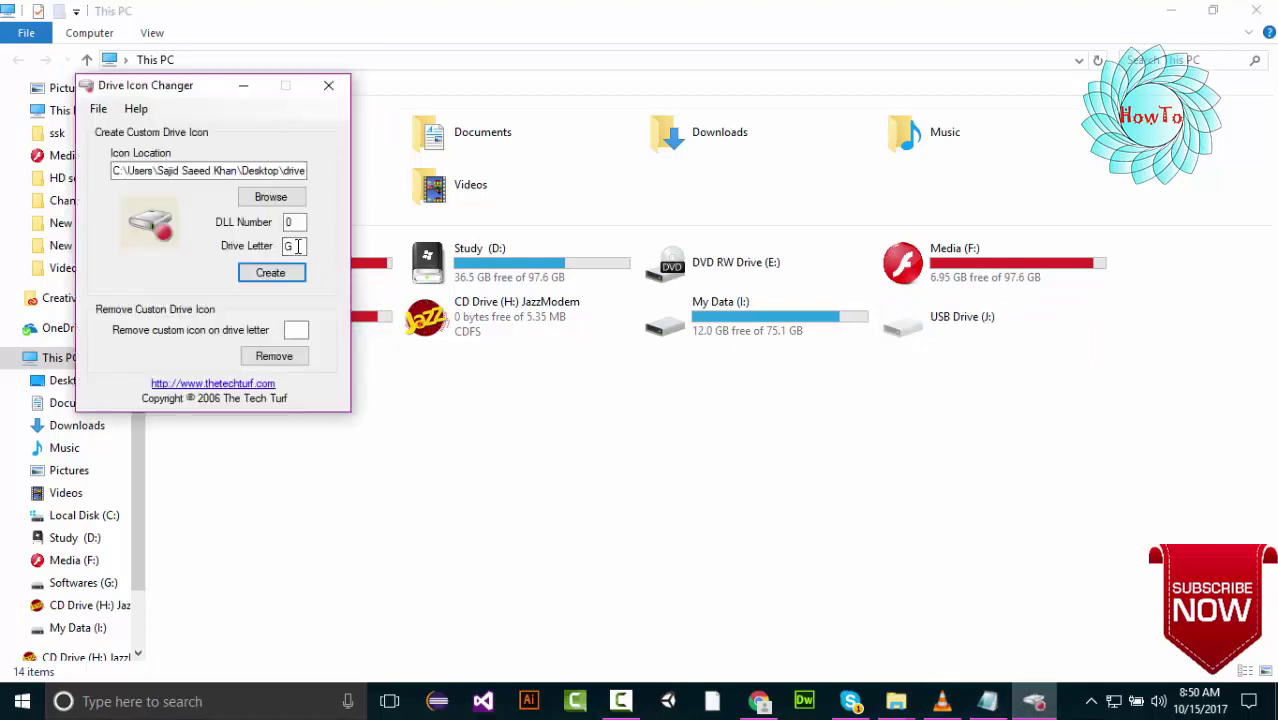
drag(298, 246, 276, 247)
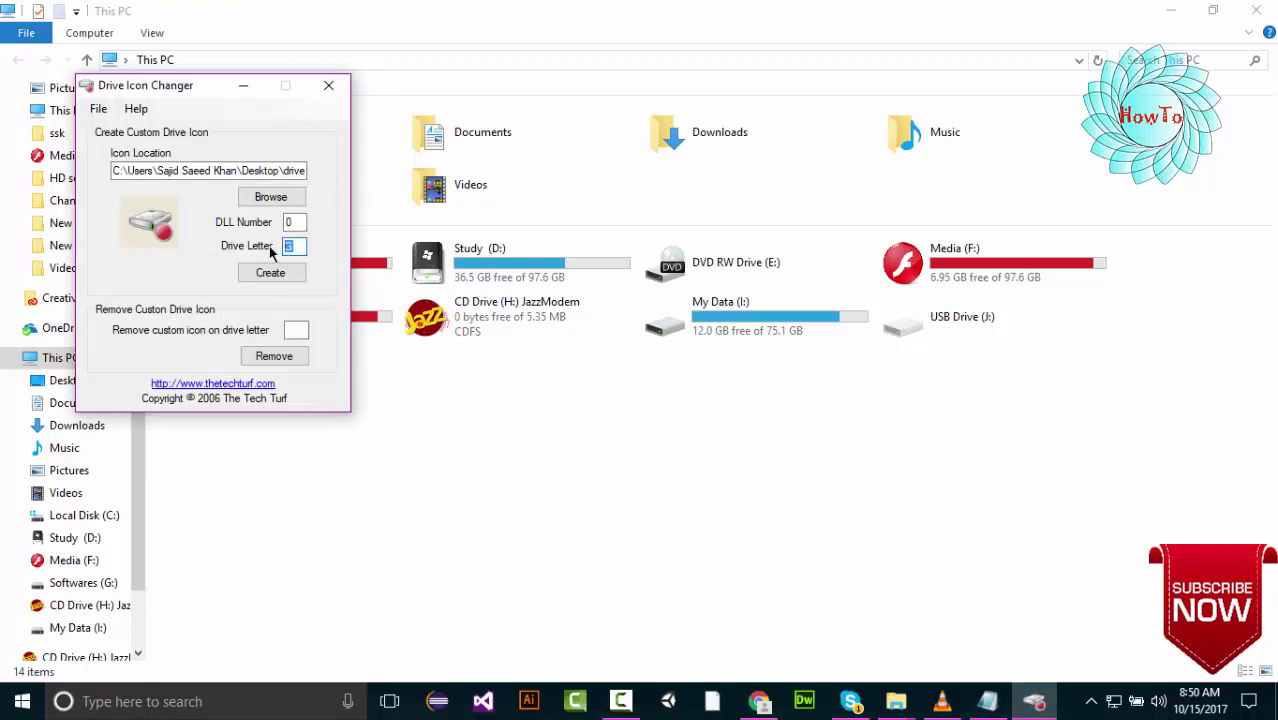
click(281, 196)
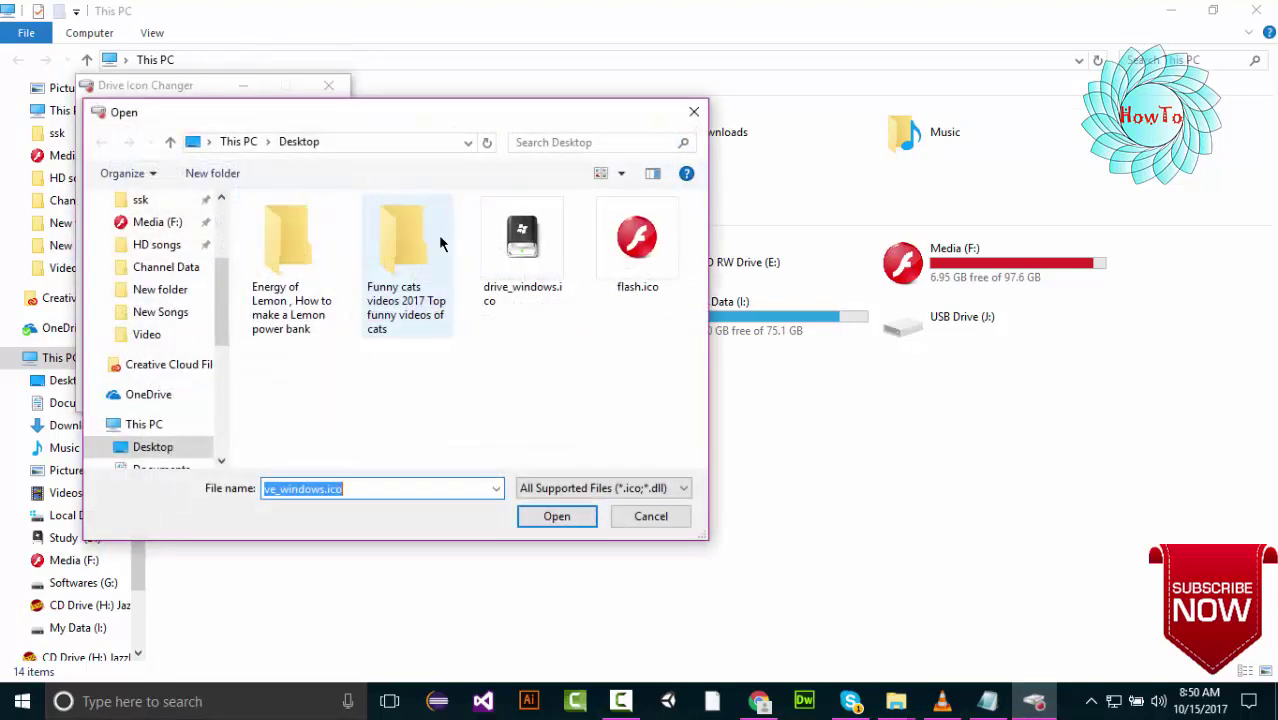
click(641, 257)
click(515, 260)
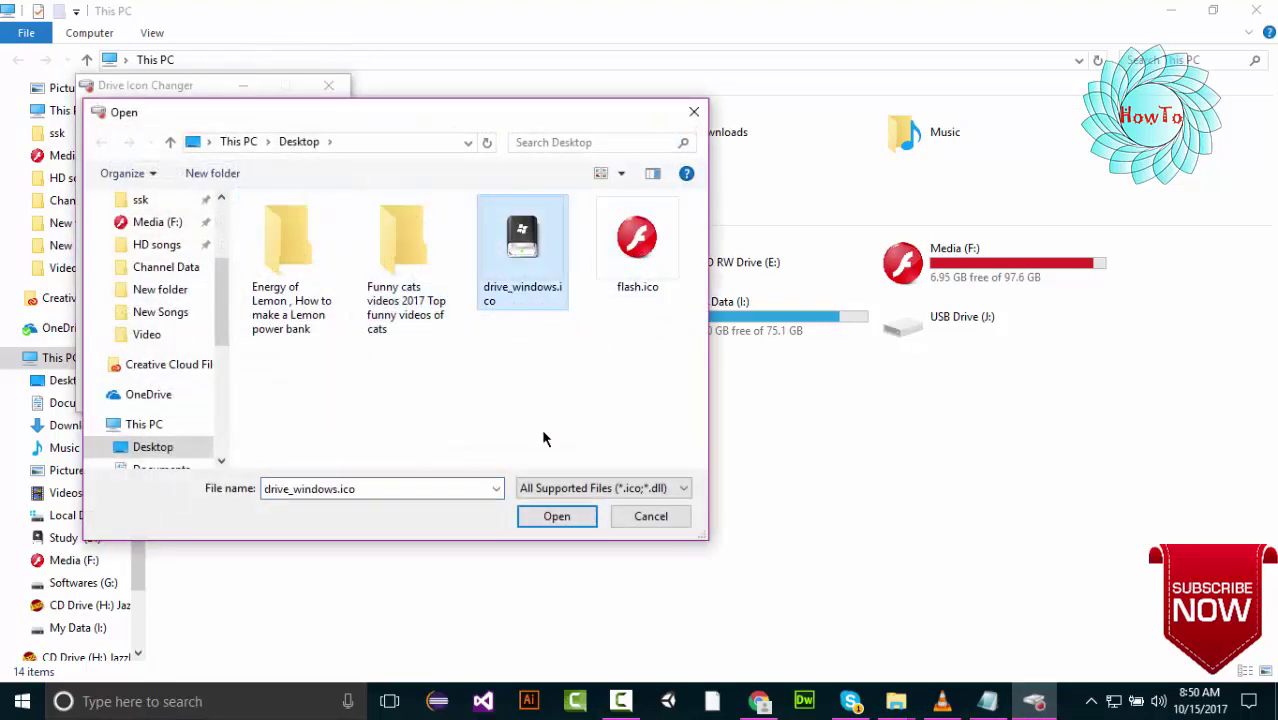
click(556, 516)
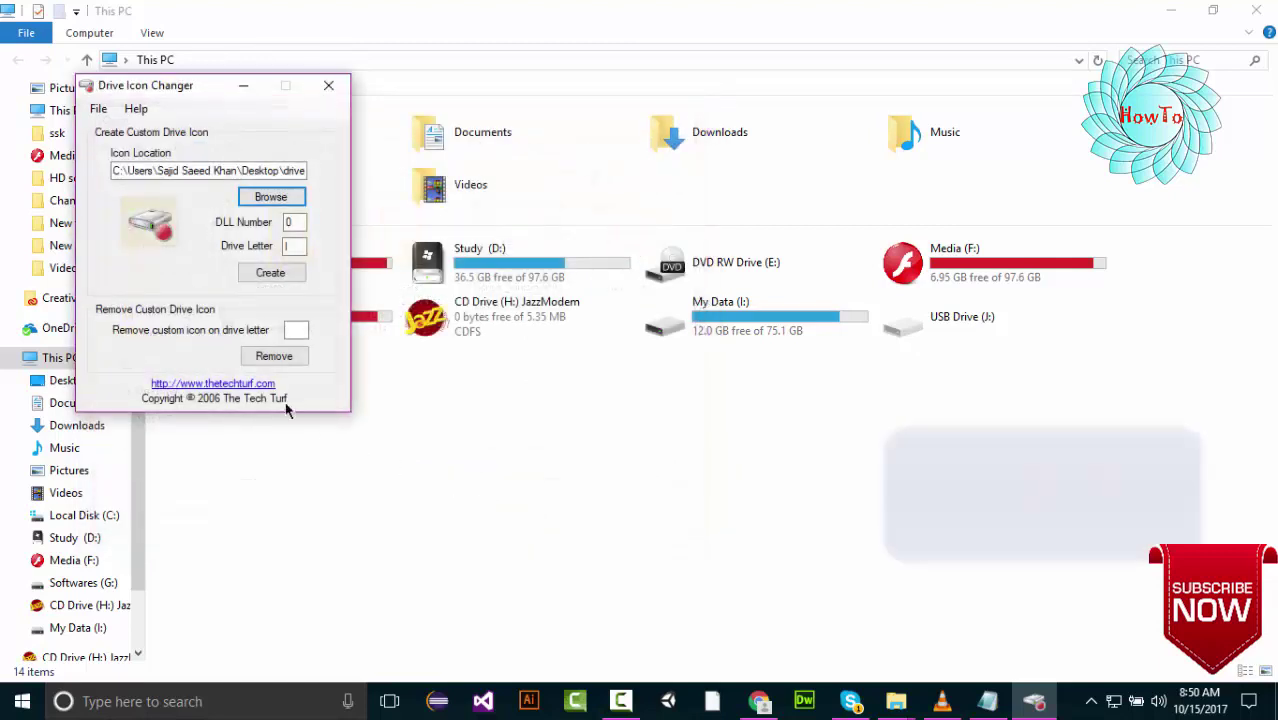
click(276, 280)
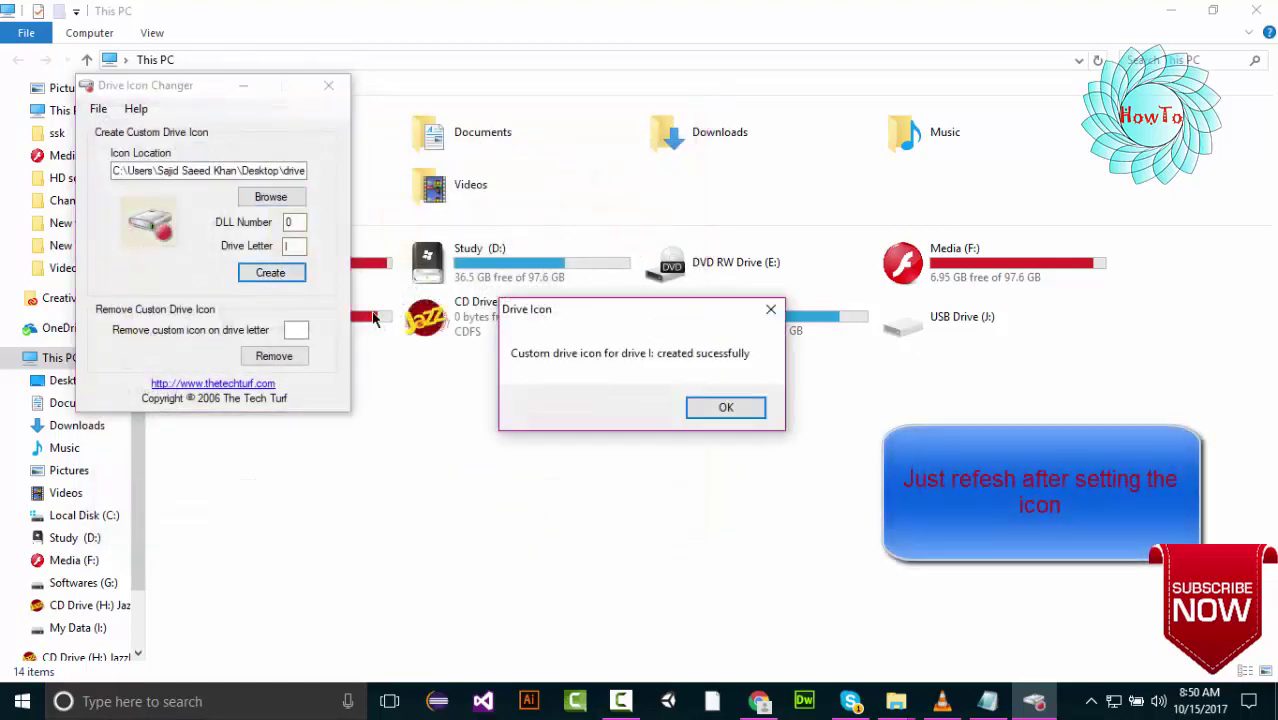
click(724, 408)
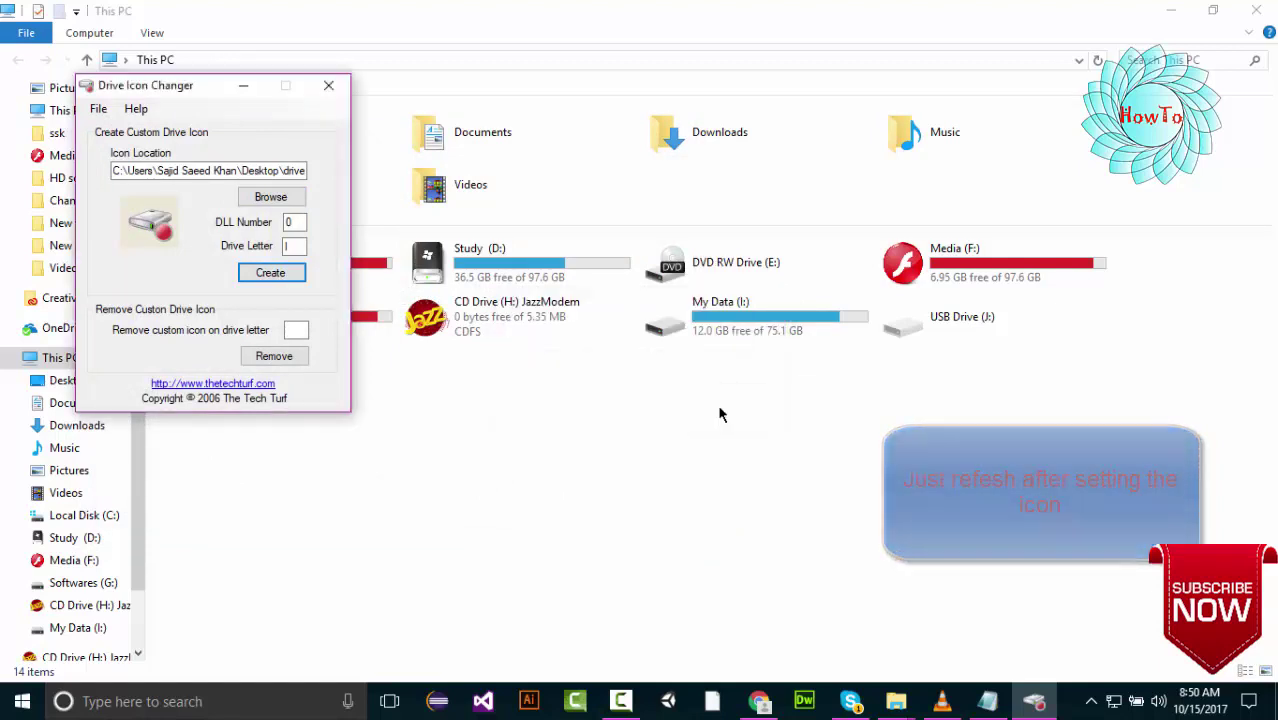
Return to the This PC window and refresh it to update the icons of drives G and I
click(433, 451)
right_click(426, 451)
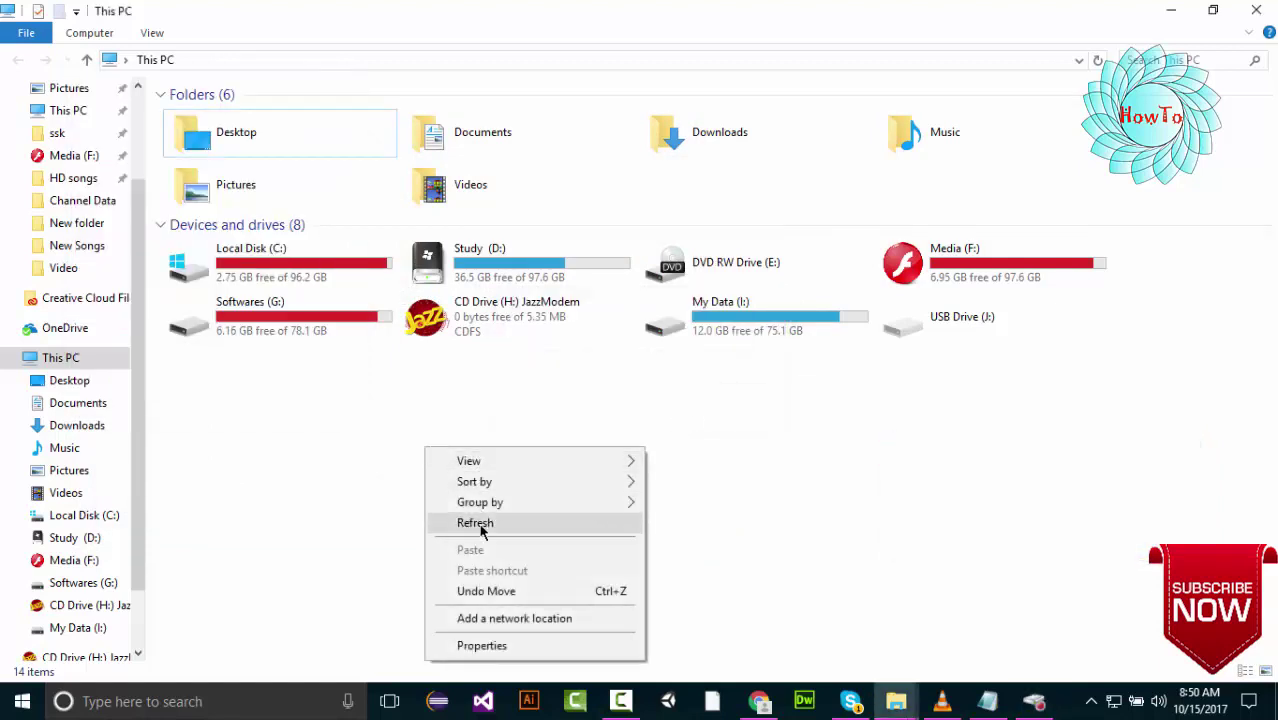
click(481, 524)
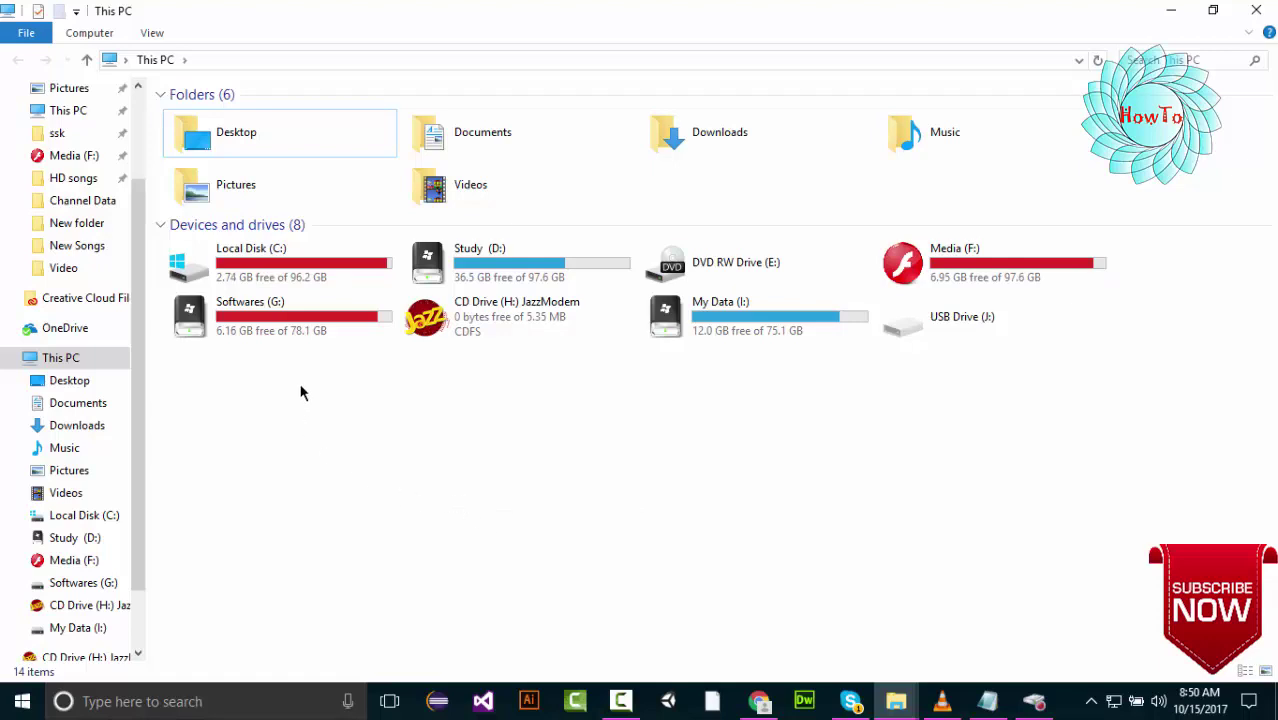